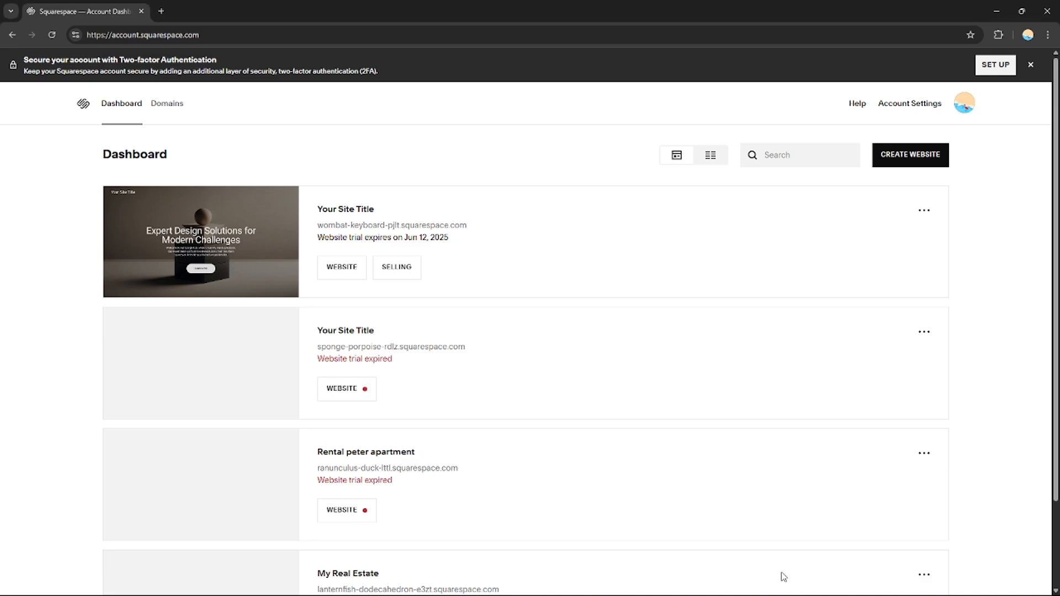
pyautogui.scroll(-1, 530, 320)
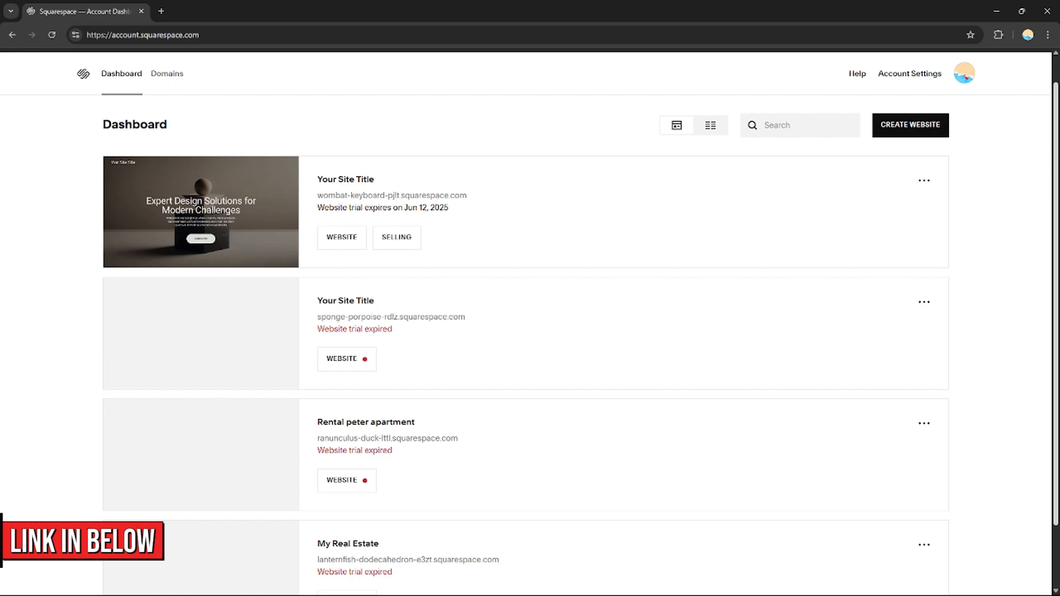
pyautogui.scroll(1, 1025, 109)
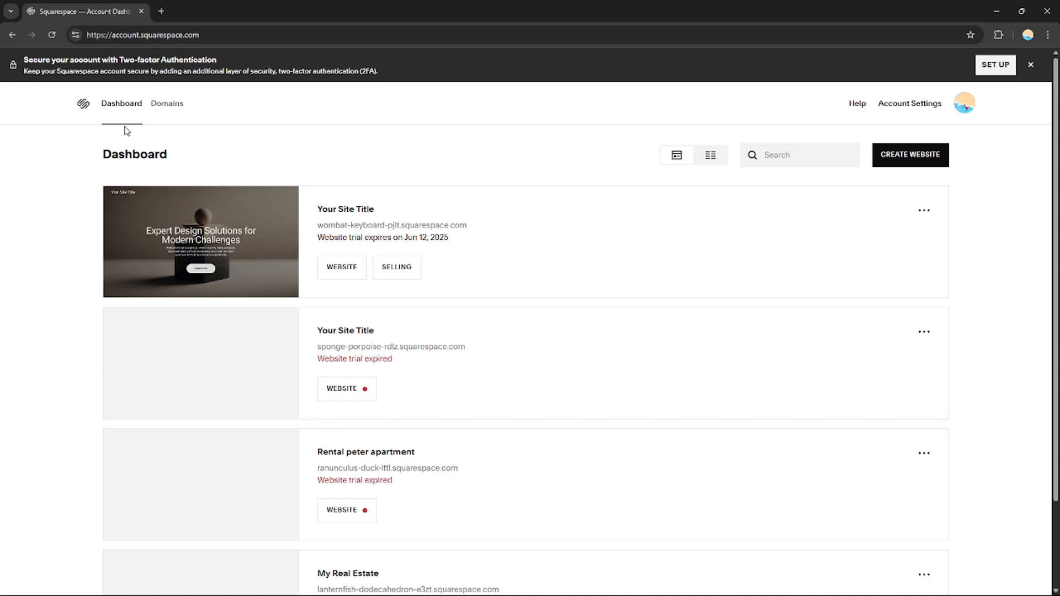
pyautogui.scroll(-2, 1054, 248)
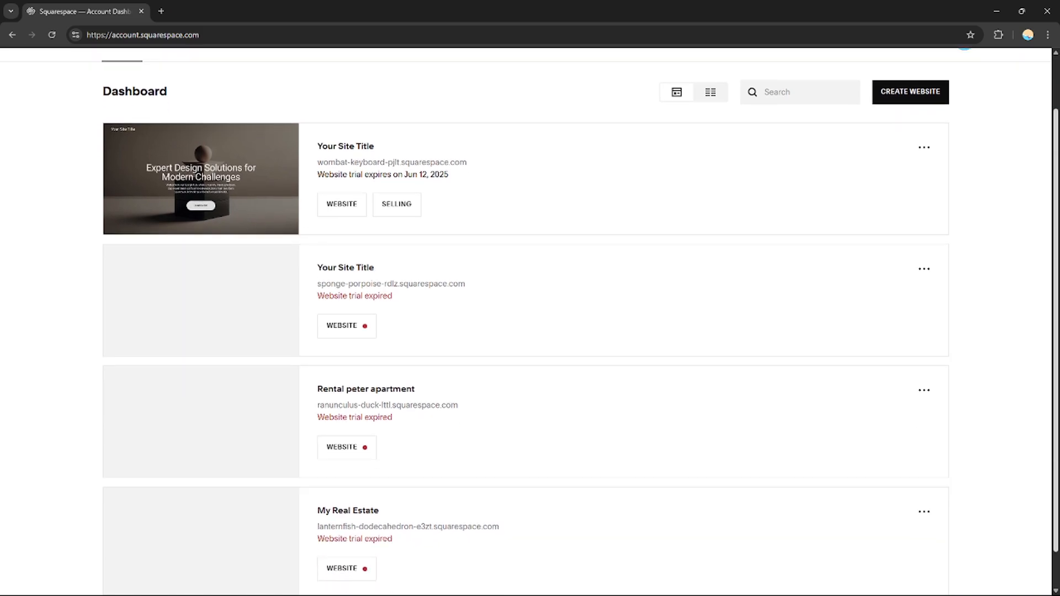
pyautogui.moveTo(1054, 248); pyautogui.dragTo(1047, 161)
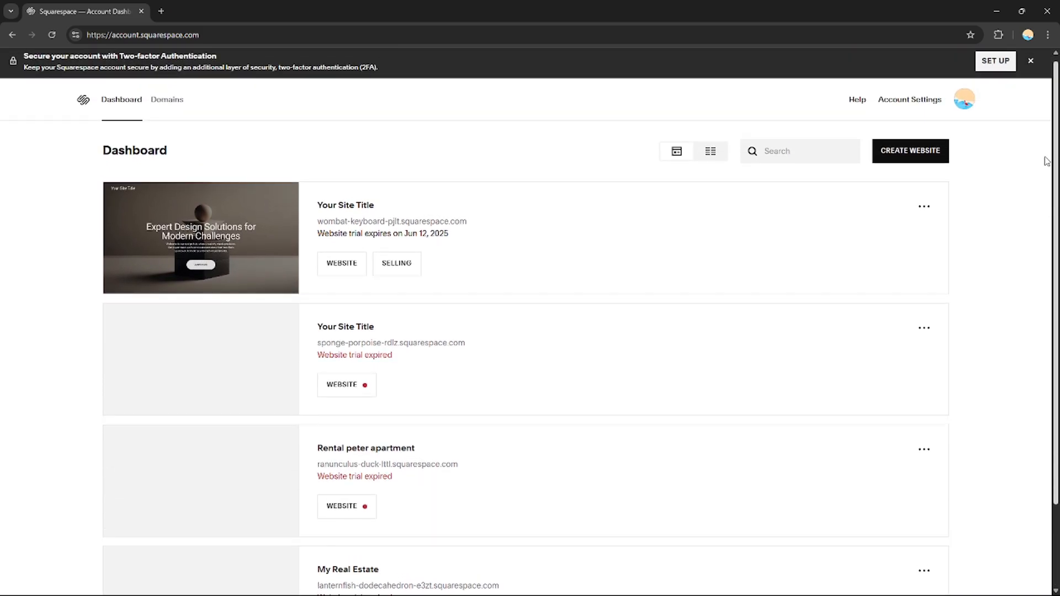
pyautogui.scroll(-1, 1047, 161)
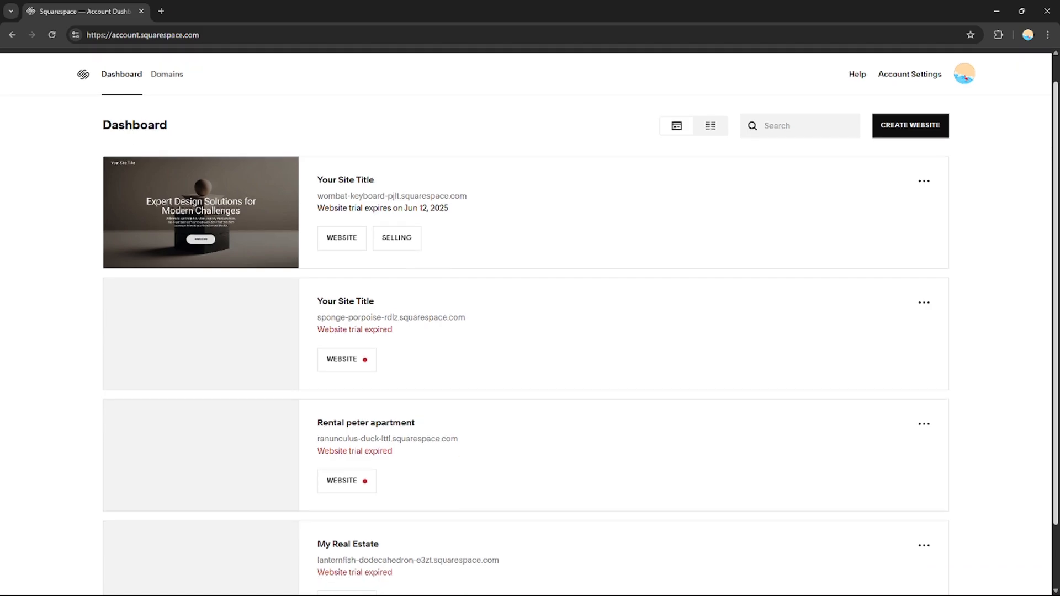
pyautogui.moveTo(1056, 181); pyautogui.dragTo(1055, 178)
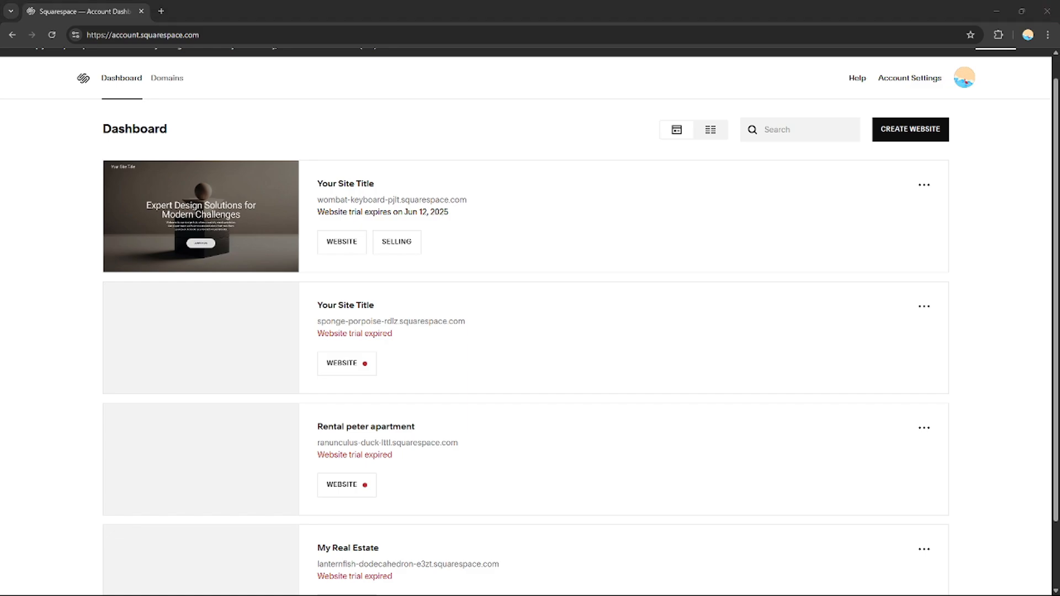
# Start creating a new website and set its topic to Marketing.
pyautogui.click(909, 131)
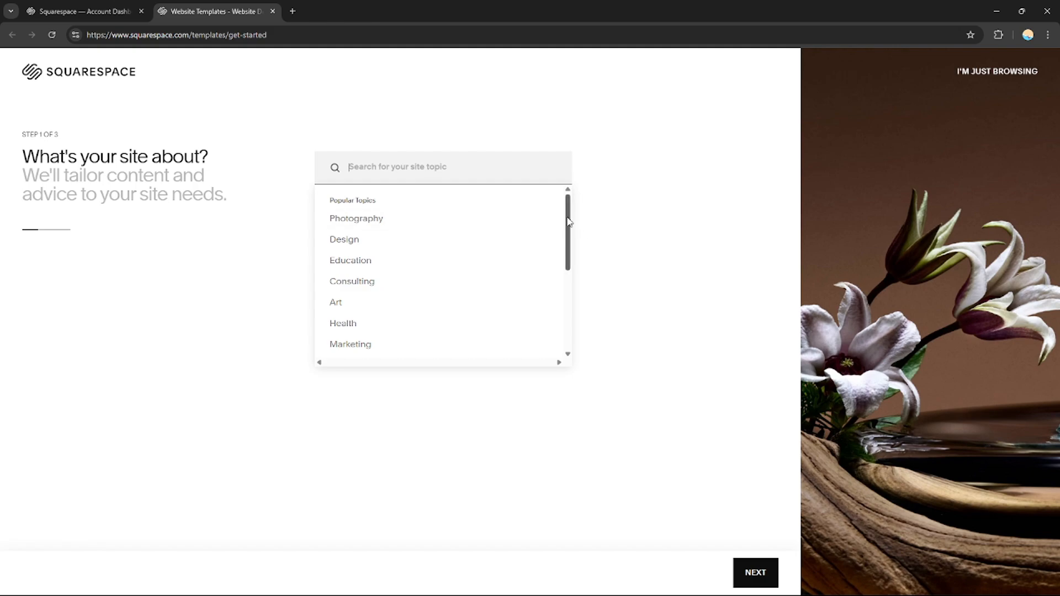
pyautogui.moveTo(568, 222); pyautogui.dragTo(560, 268)
pyautogui.click(354, 240)
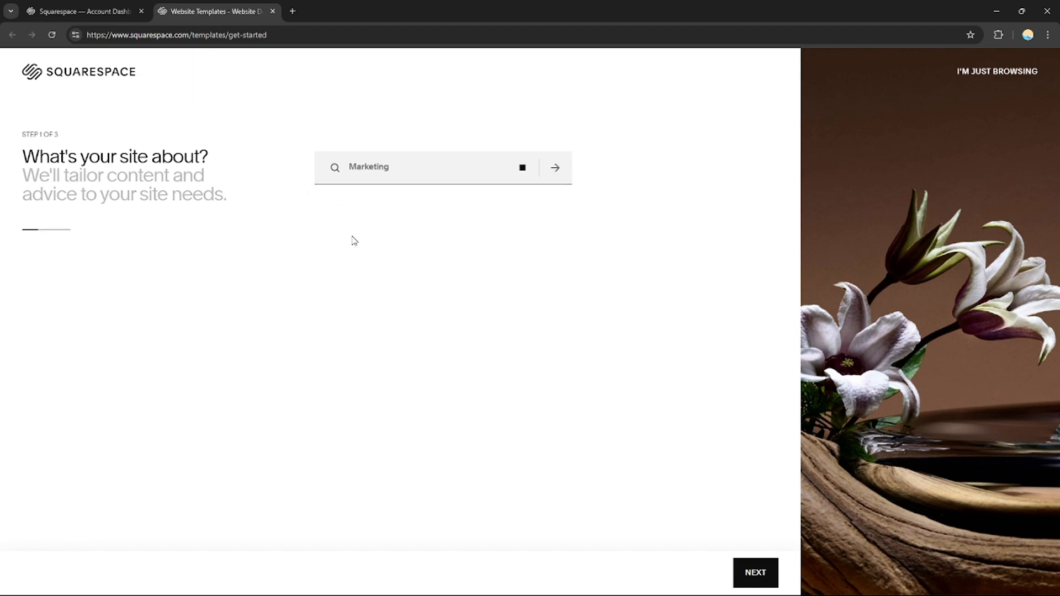
pyautogui.click(546, 169)
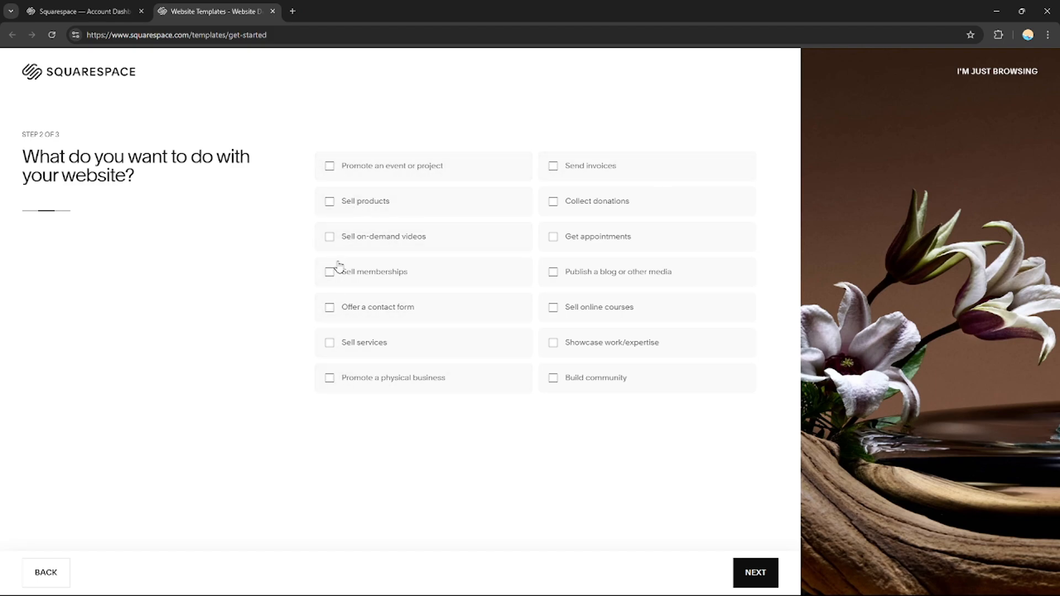
# Set the website goals to selling services, promoting an event or project and publishing a blog, and opt to choose a designer template.
pyautogui.click(345, 350)
pyautogui.click(364, 163)
pyautogui.click(569, 275)
pyautogui.click(745, 574)
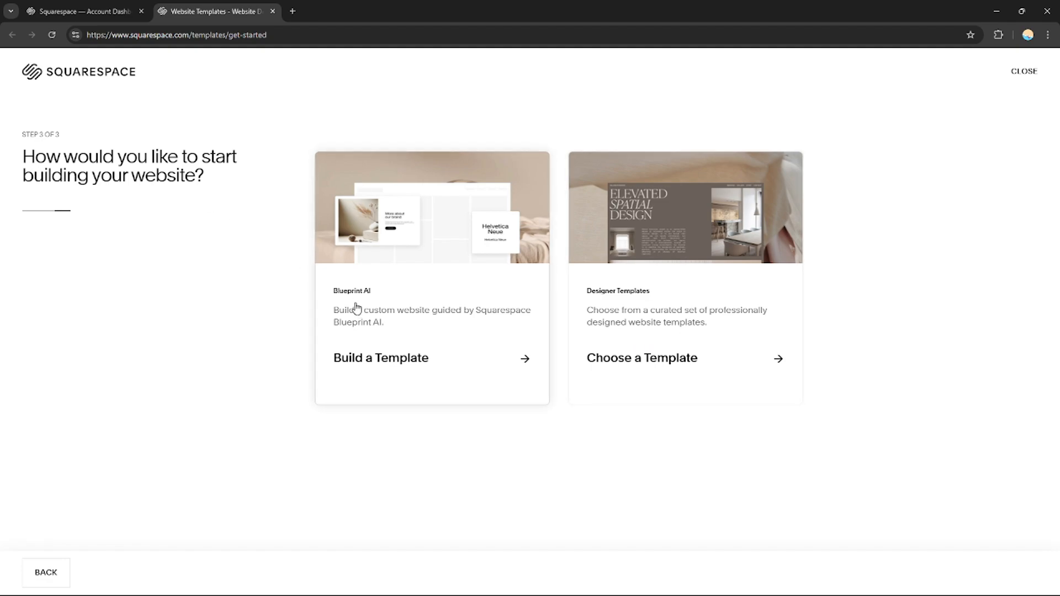
pyautogui.click(666, 364)
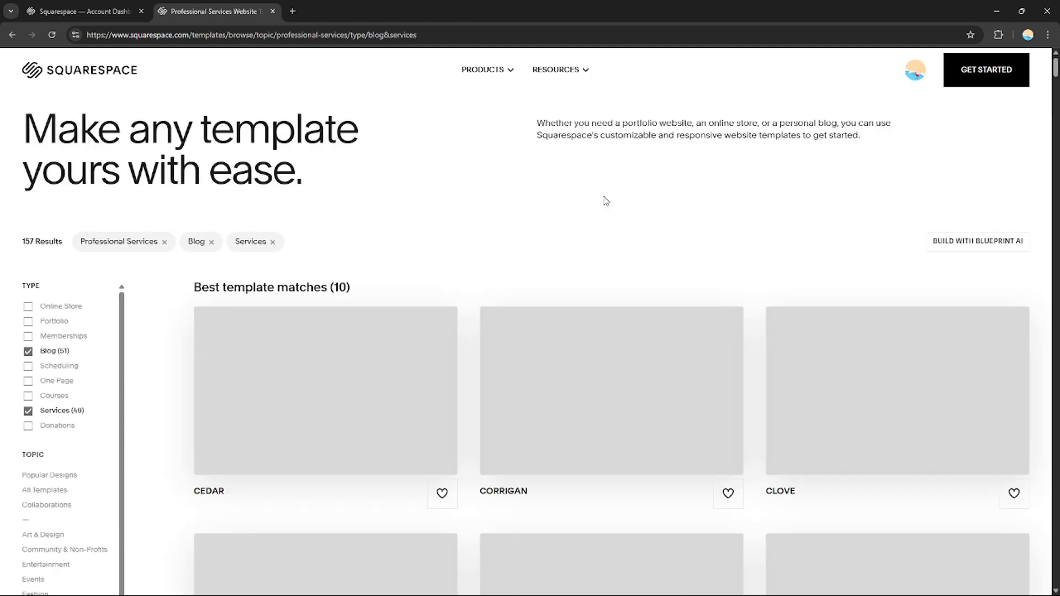
# Choose the Corrigan template from the best template matches and start a site with this design.
pyautogui.scroll(-8, 1054, 83)
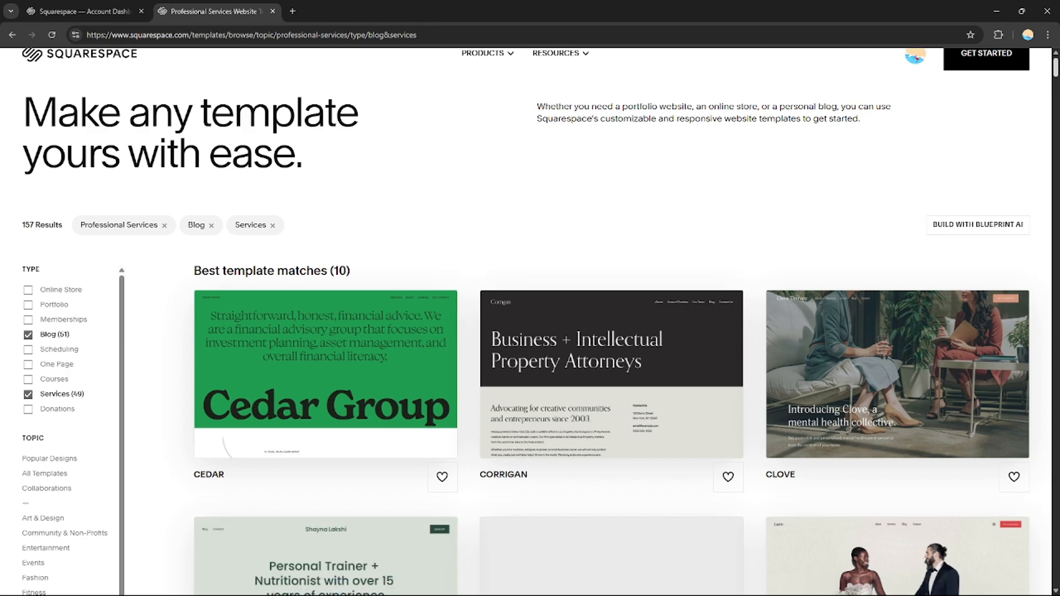
pyautogui.scroll(5, 1054, 83)
pyautogui.scroll(3, 612, 332)
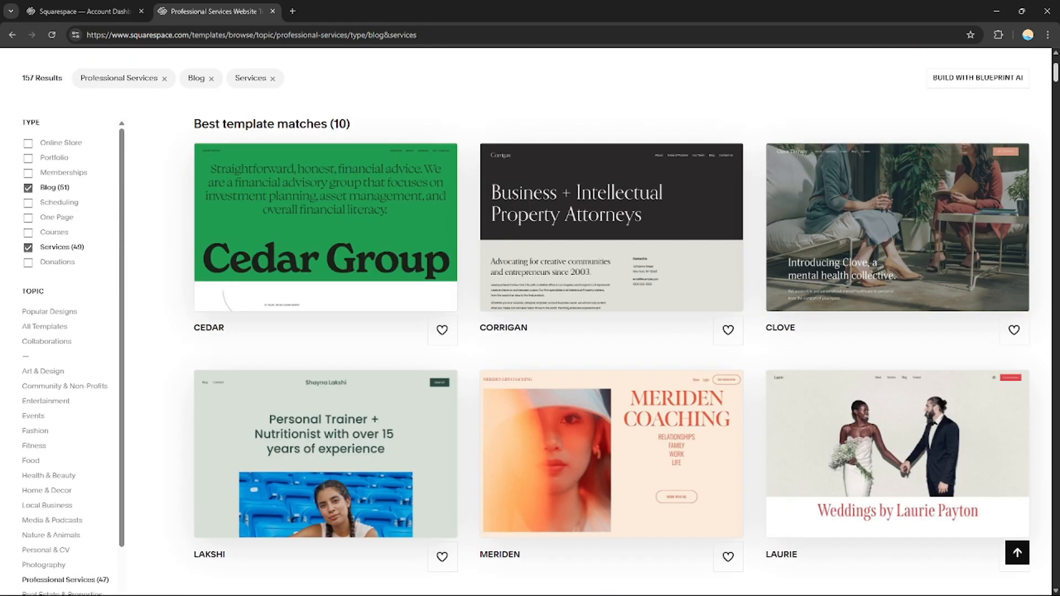
pyautogui.scroll(-5, 613, 331)
pyautogui.scroll(-20, 613, 331)
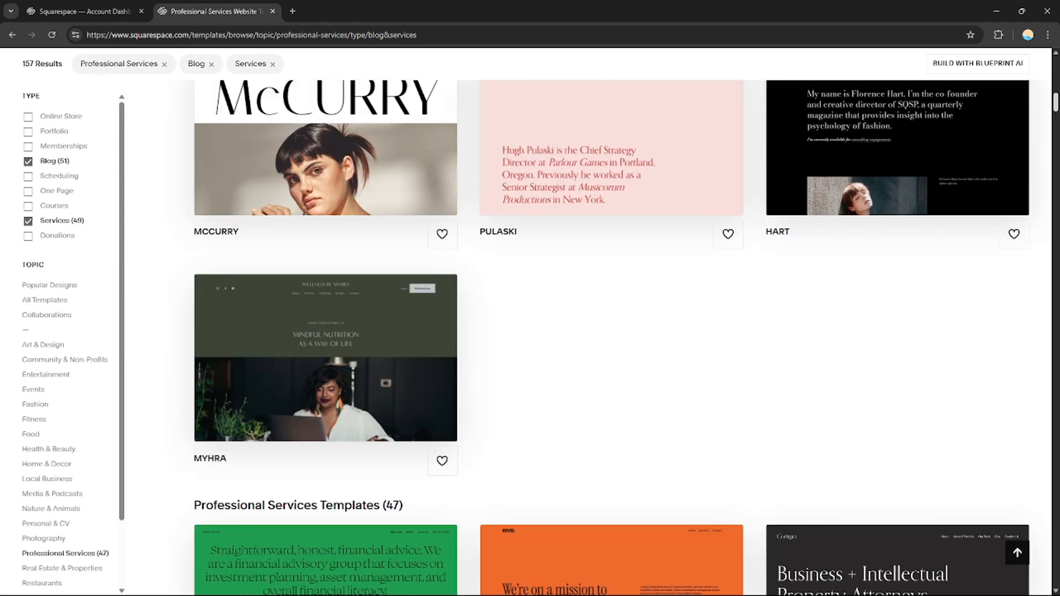
pyautogui.scroll(15, 612, 331)
pyautogui.scroll(10, 613, 331)
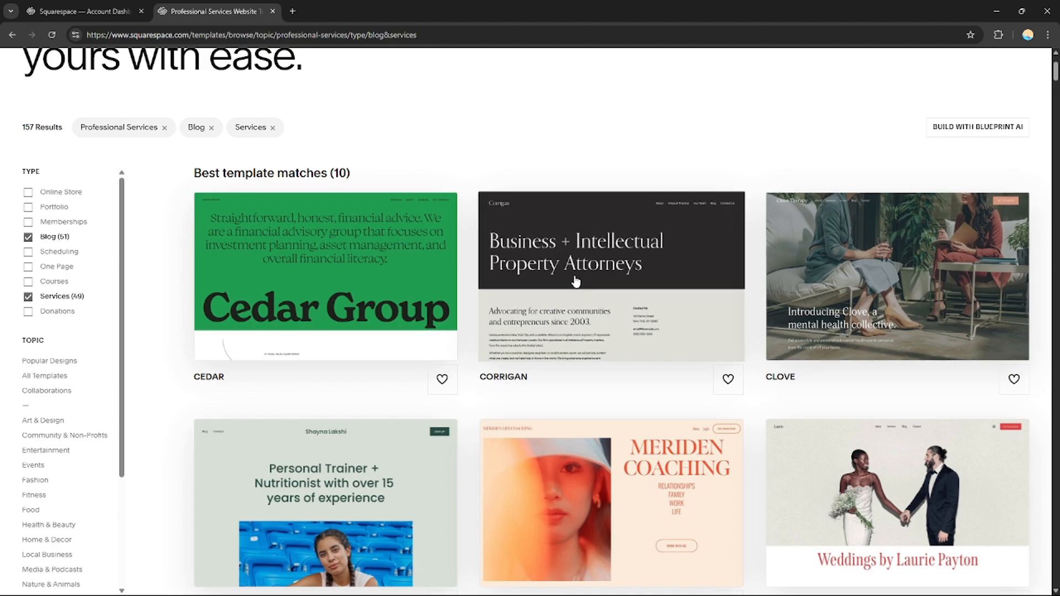
pyautogui.click(642, 261)
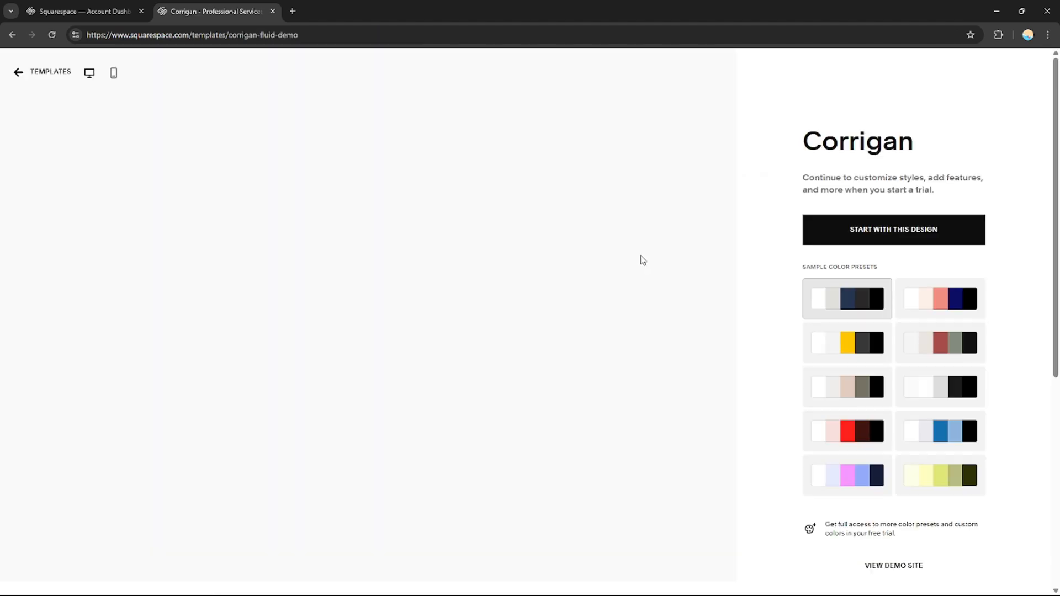
pyautogui.click(923, 231)
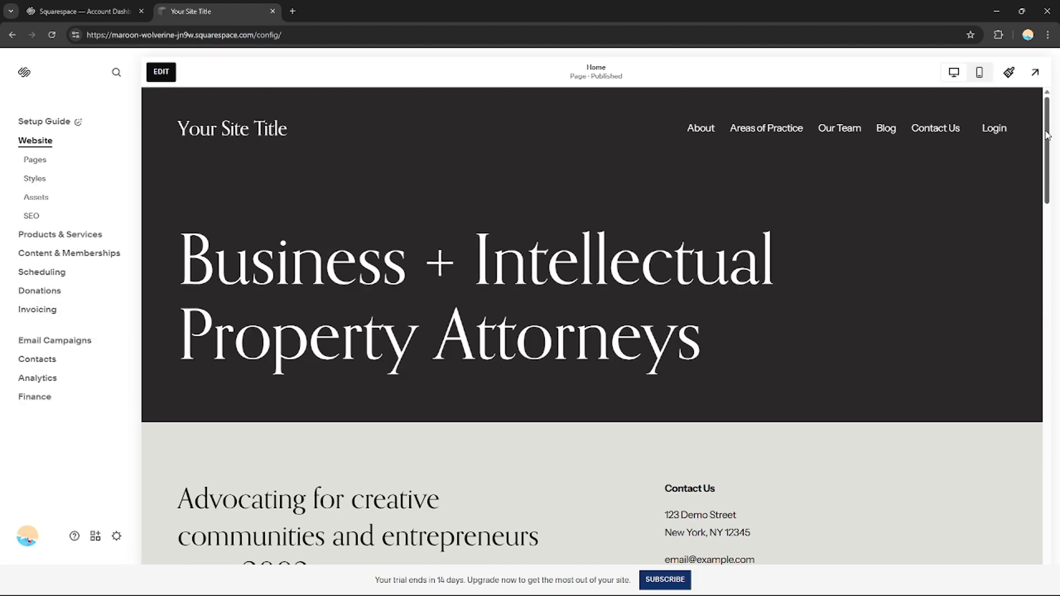
# Look over the new site's home page and open its Email Campaigns section.
pyautogui.moveTo(1047, 135); pyautogui.dragTo(1028, 124)
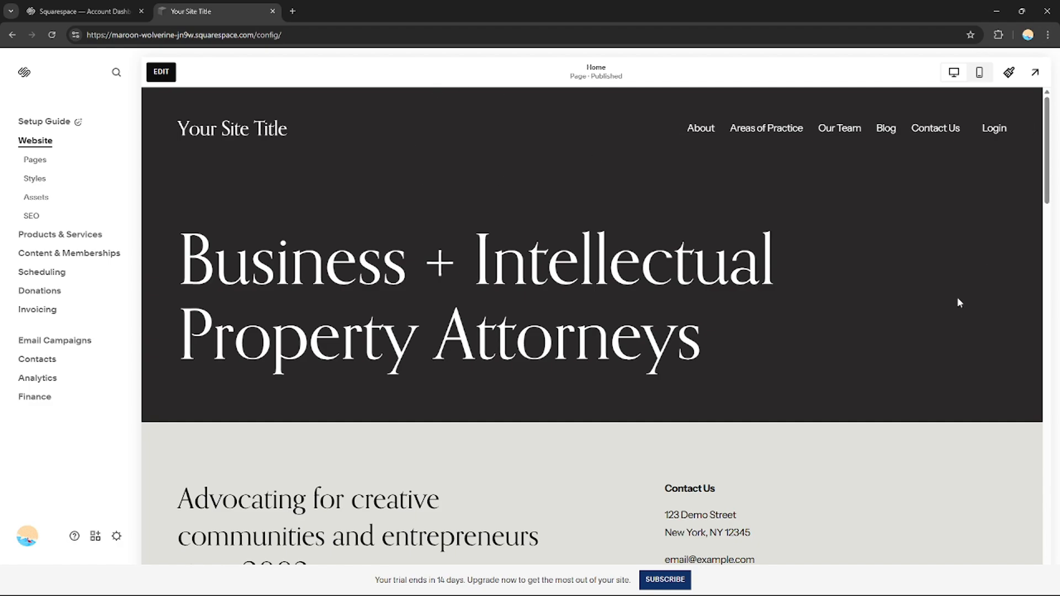
pyautogui.moveTo(1046, 149); pyautogui.dragTo(1051, 348)
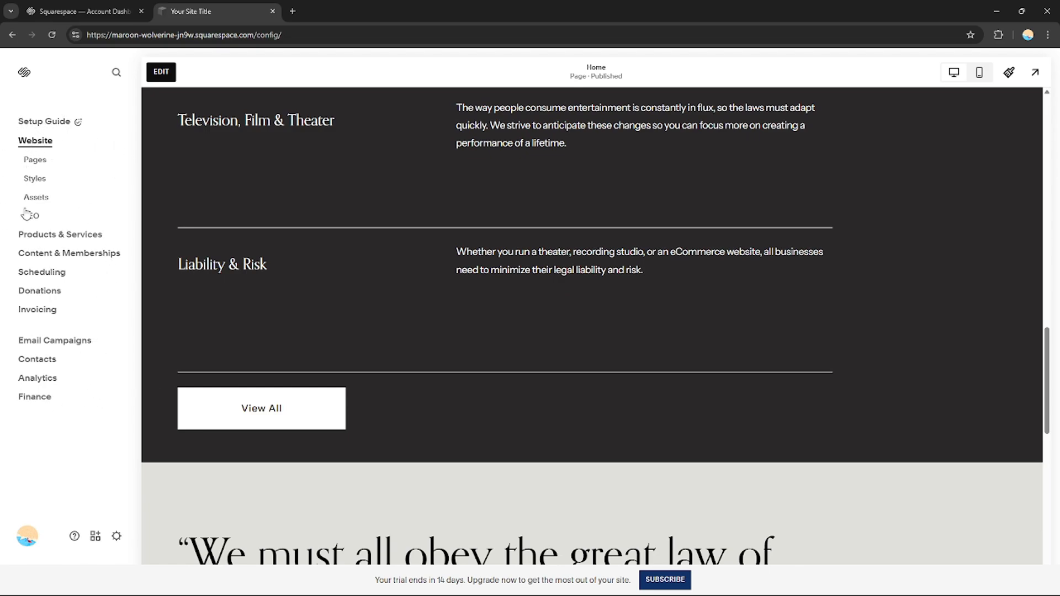
pyautogui.click(71, 342)
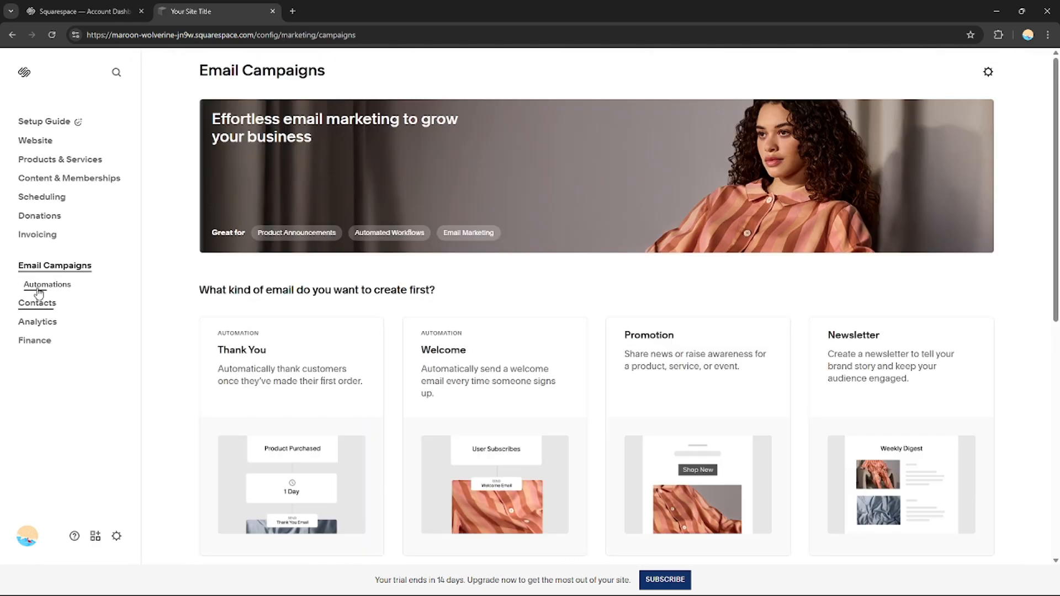
# Examine the email types offered for a first campaign, plus the quick links and help resources below them.
pyautogui.scroll(-1, 596, 304)
pyautogui.scroll(1, 1051, 96)
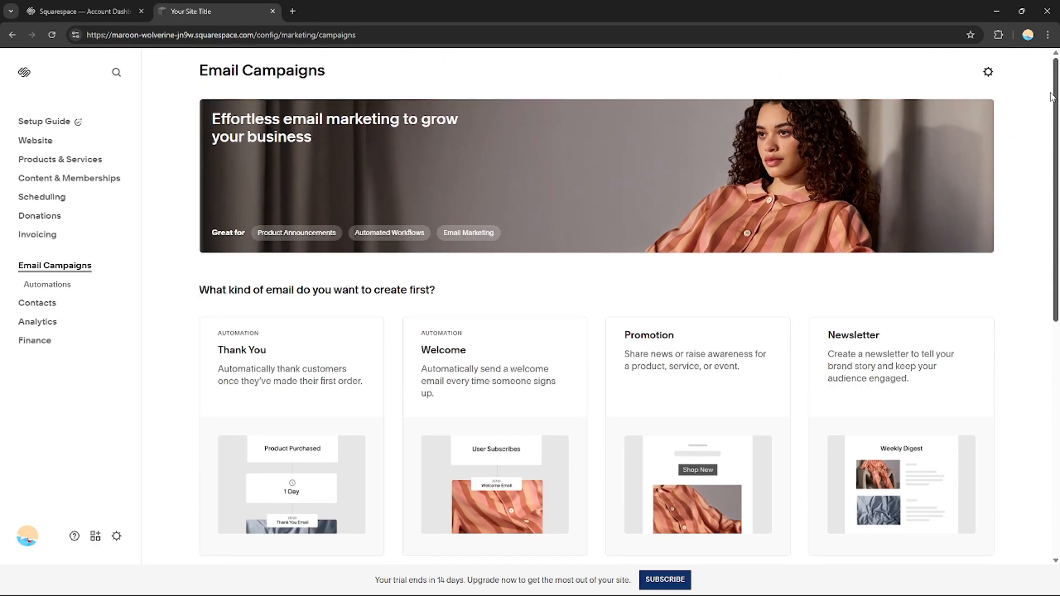
pyautogui.scroll(-2, 1052, 97)
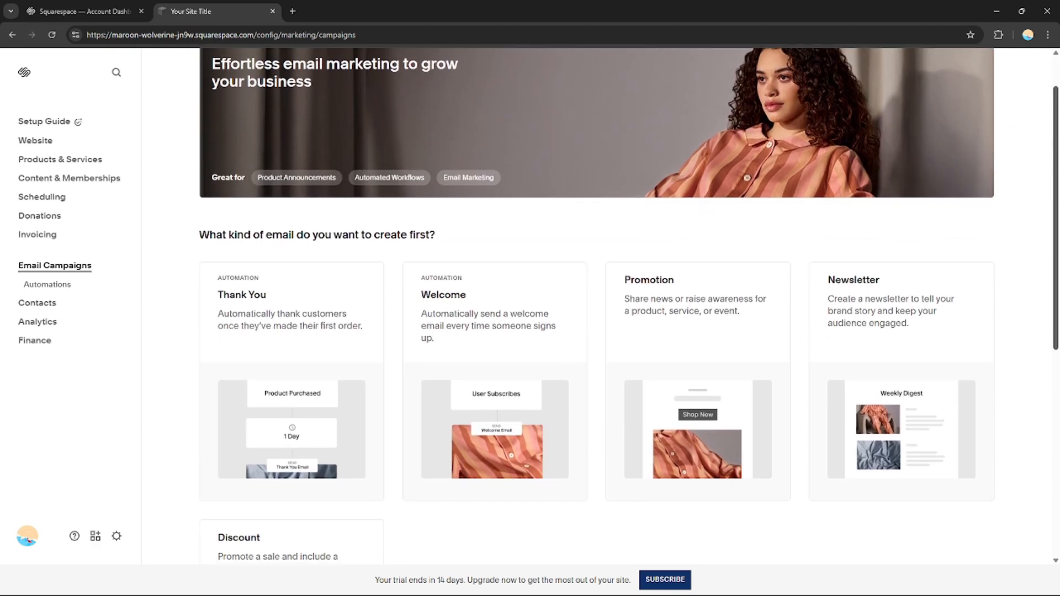
pyautogui.scroll(-1, 628, 305)
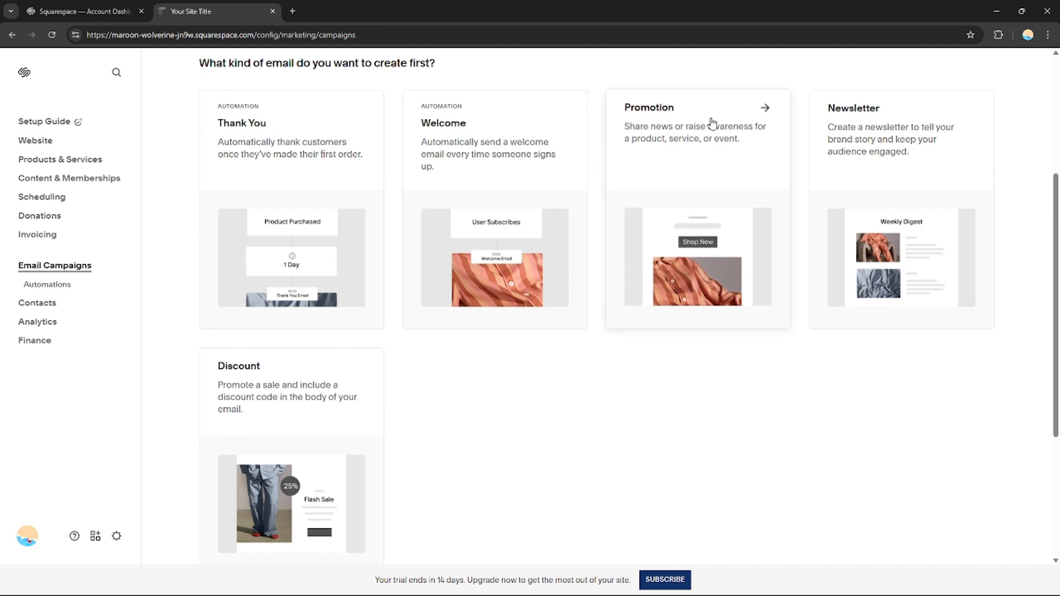
pyautogui.scroll(-3, 259, 315)
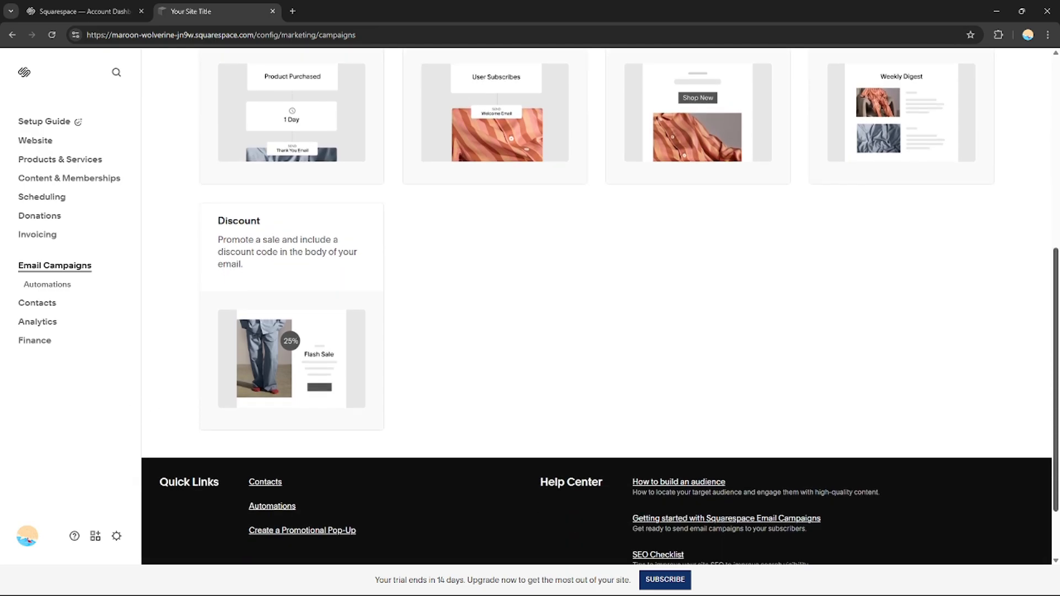
pyautogui.scroll(5, 260, 314)
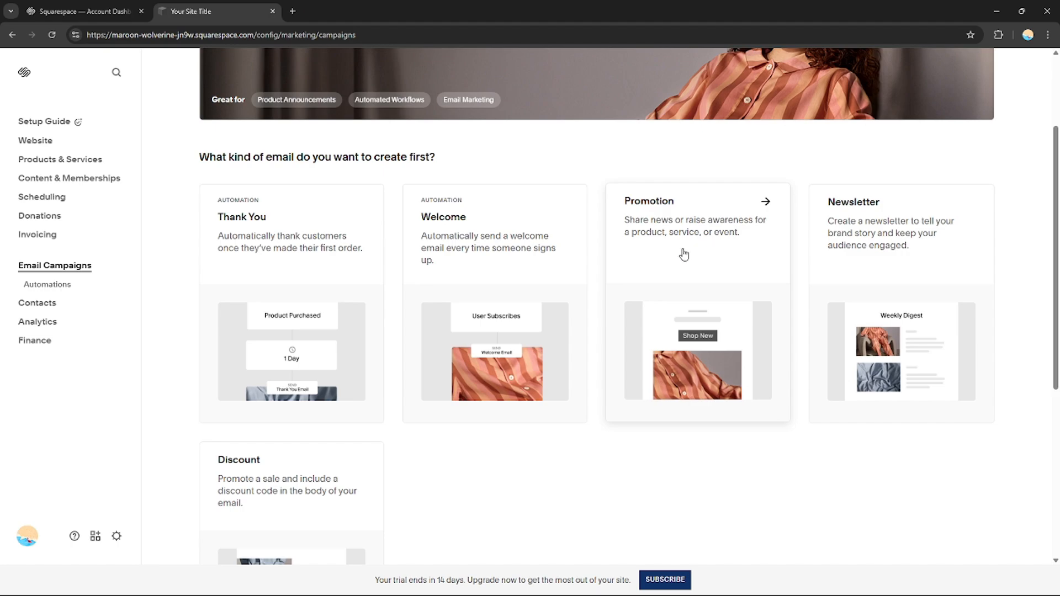
pyautogui.scroll(-2, 1041, 277)
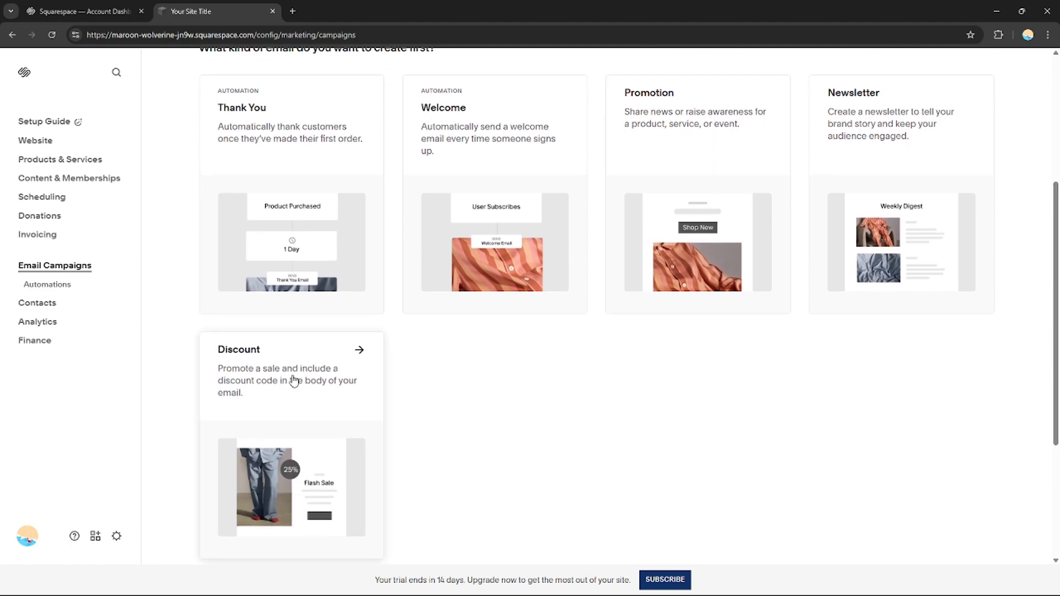
pyautogui.scroll(-1, 355, 350)
pyautogui.scroll(-3, 600, 307)
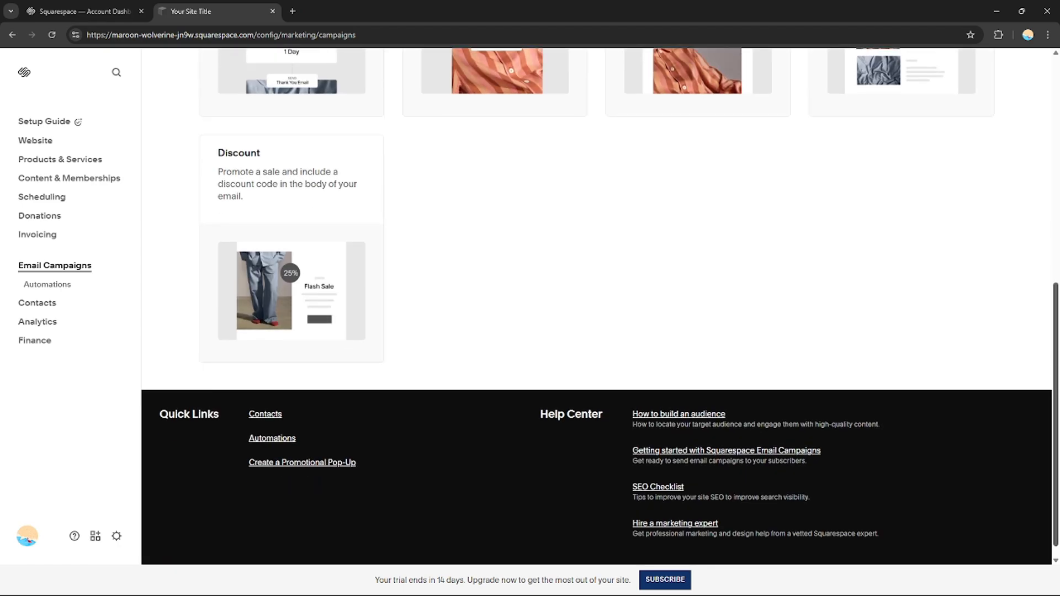
pyautogui.scroll(8, 601, 306)
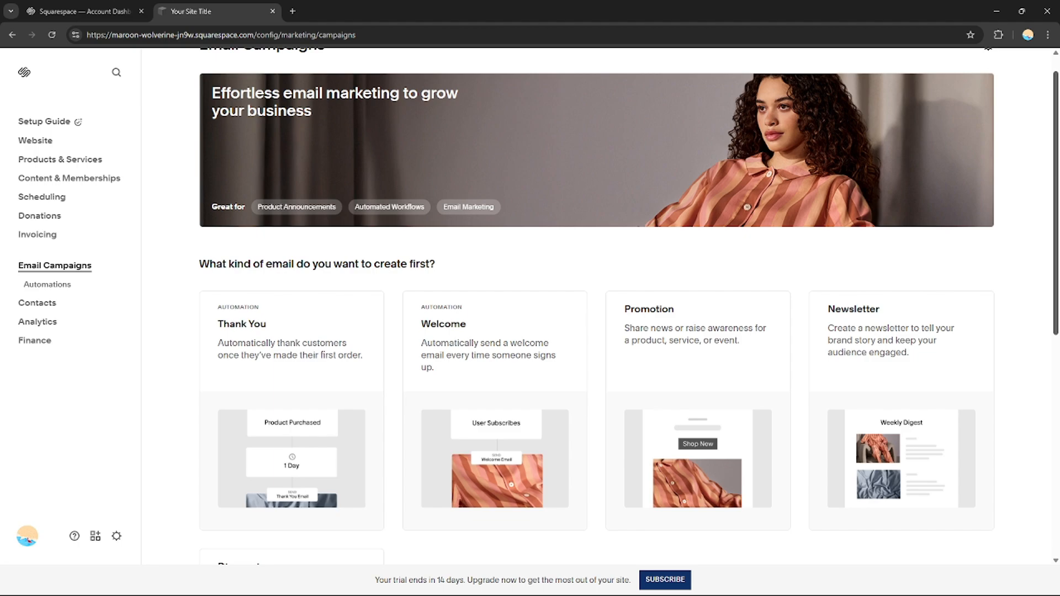
pyautogui.scroll(-2, 496, 248)
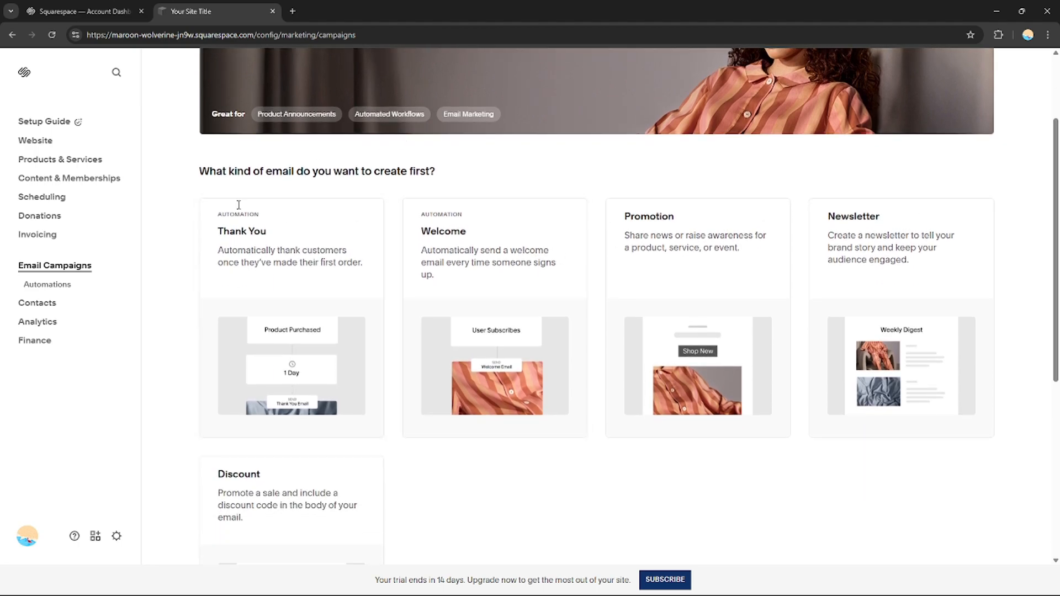
# Start a Thank You email automation using the pre-built Thank first-time customers option and proceed to its email templates.
pyautogui.click(260, 253)
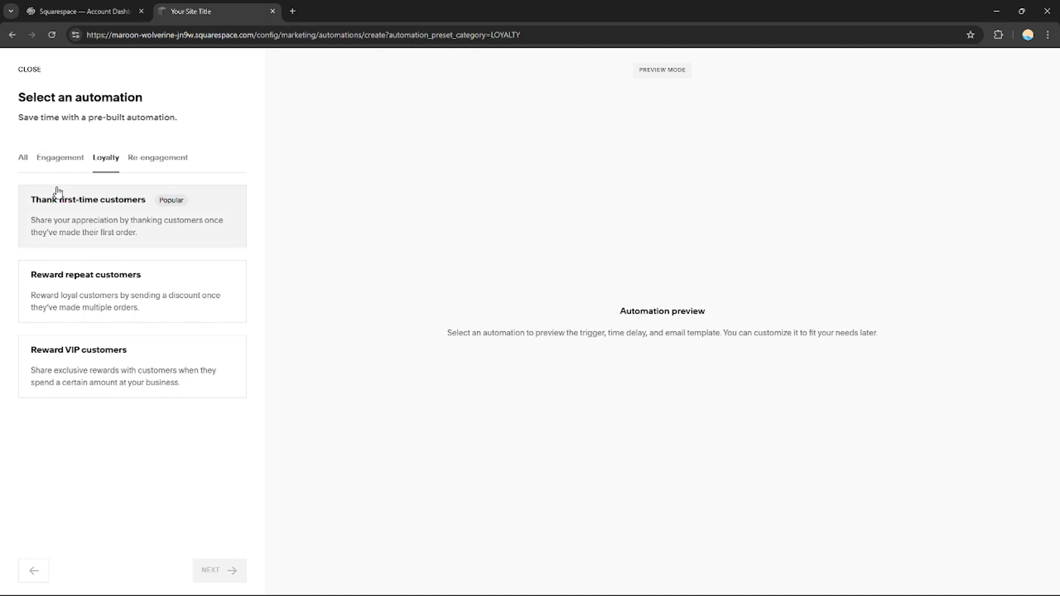
pyautogui.click(110, 223)
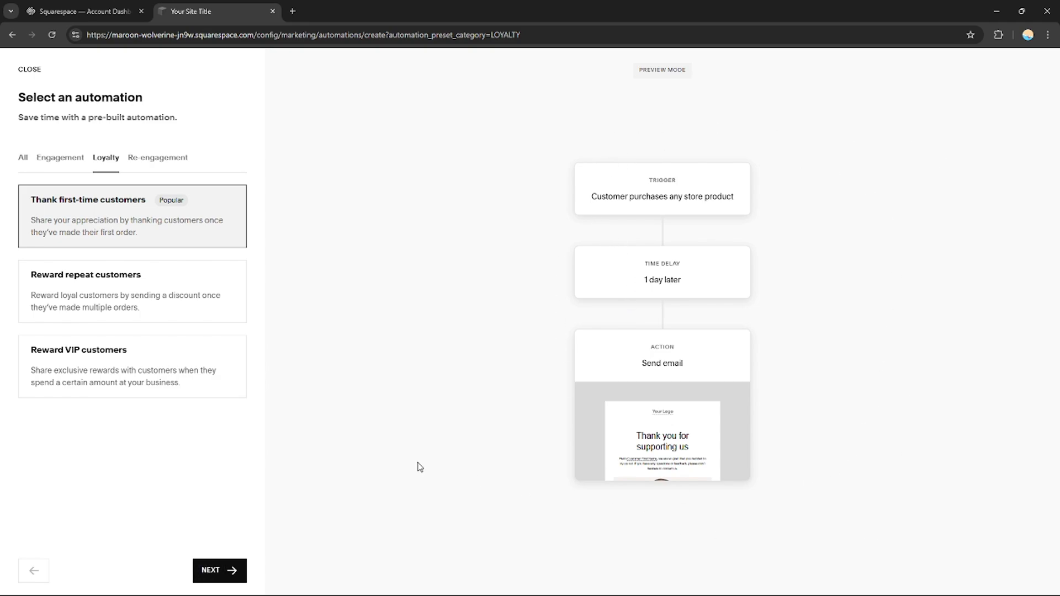
pyautogui.click(215, 579)
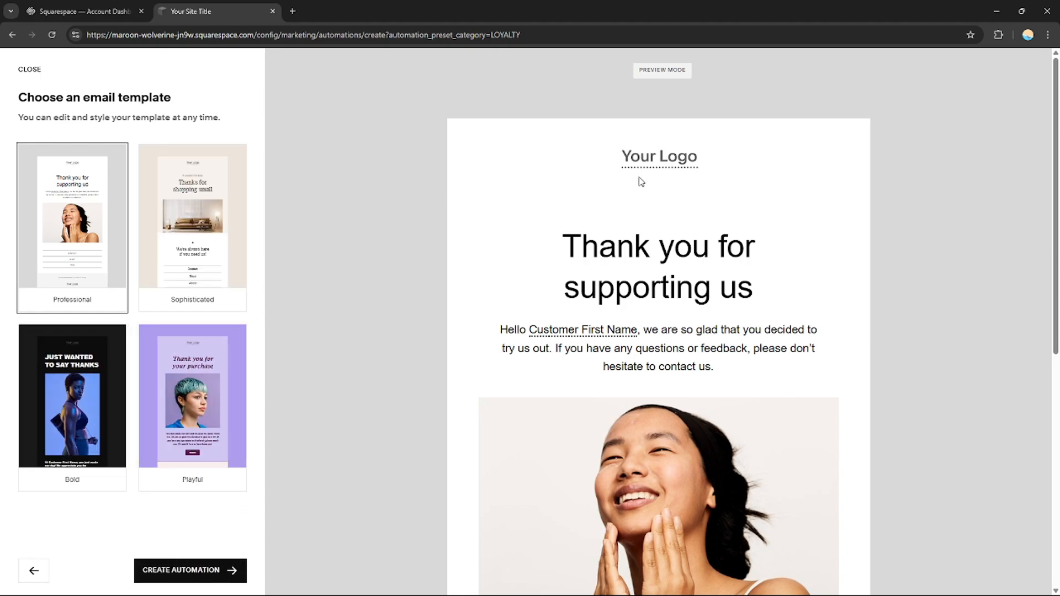
# Compare the Professional and Sophisticated email templates and select Sophisticated for the thank-you automation.
pyautogui.click(202, 237)
pyautogui.click(81, 233)
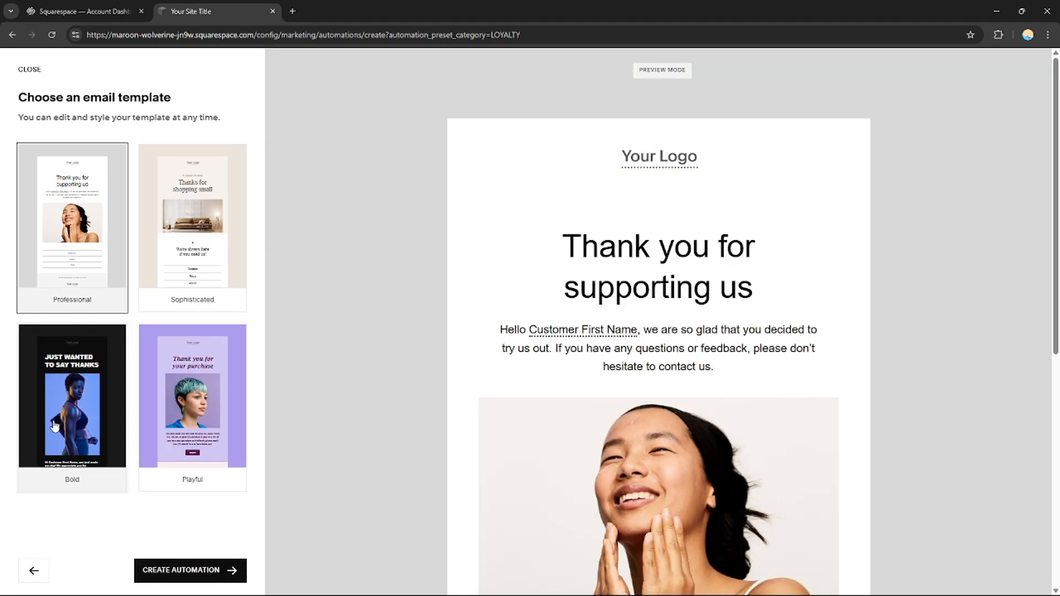
pyautogui.click(55, 427)
pyautogui.click(194, 218)
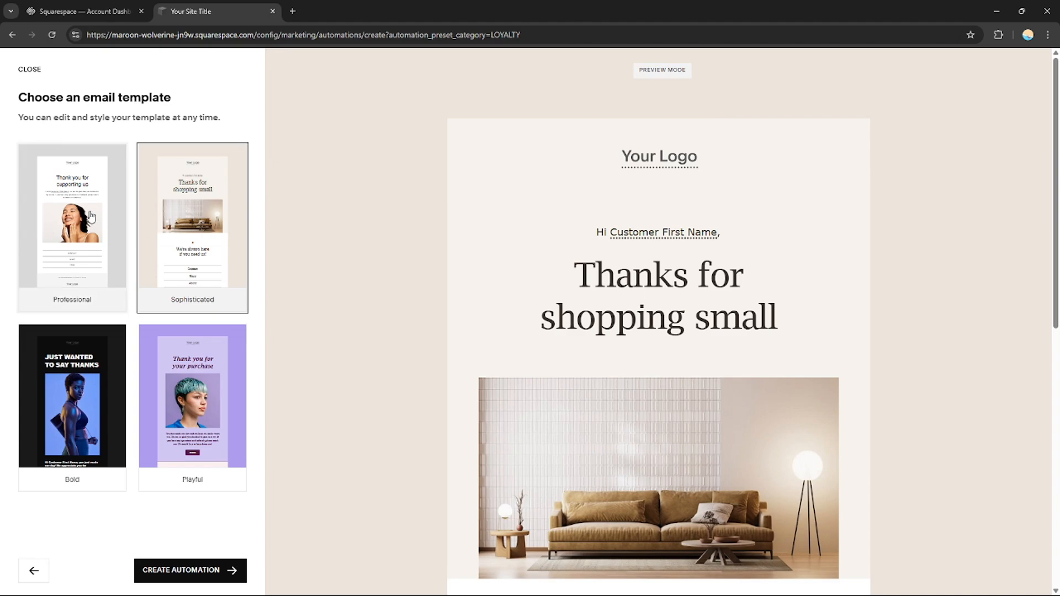
pyautogui.click(91, 218)
pyautogui.click(198, 219)
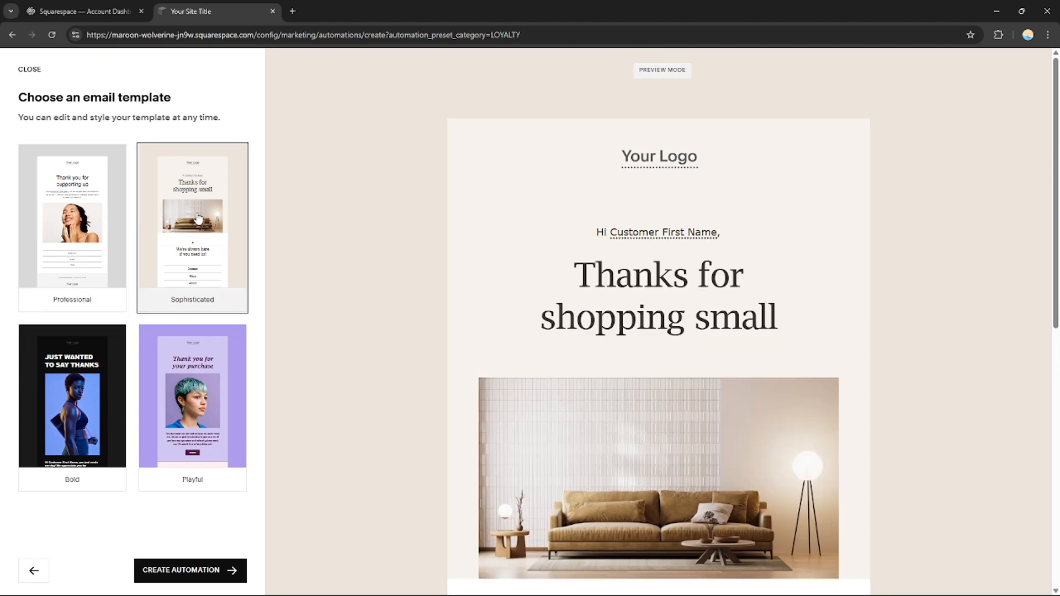
# Review the Sophisticated email template's preview and create the automation with it.
pyautogui.scroll(-3, 1047, 227)
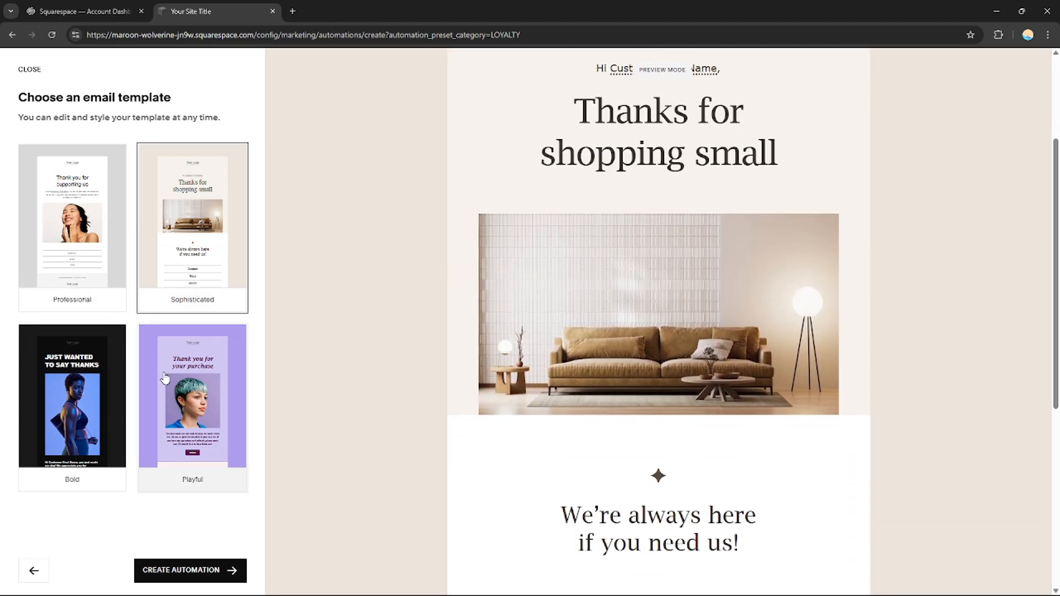
pyautogui.click(165, 378)
pyautogui.click(179, 243)
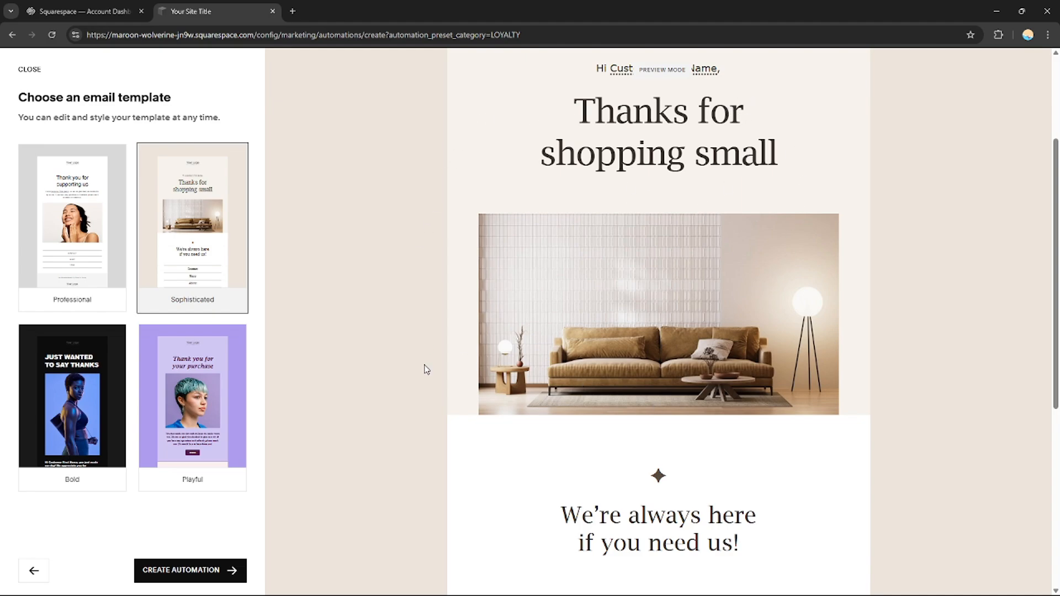
pyautogui.click(180, 569)
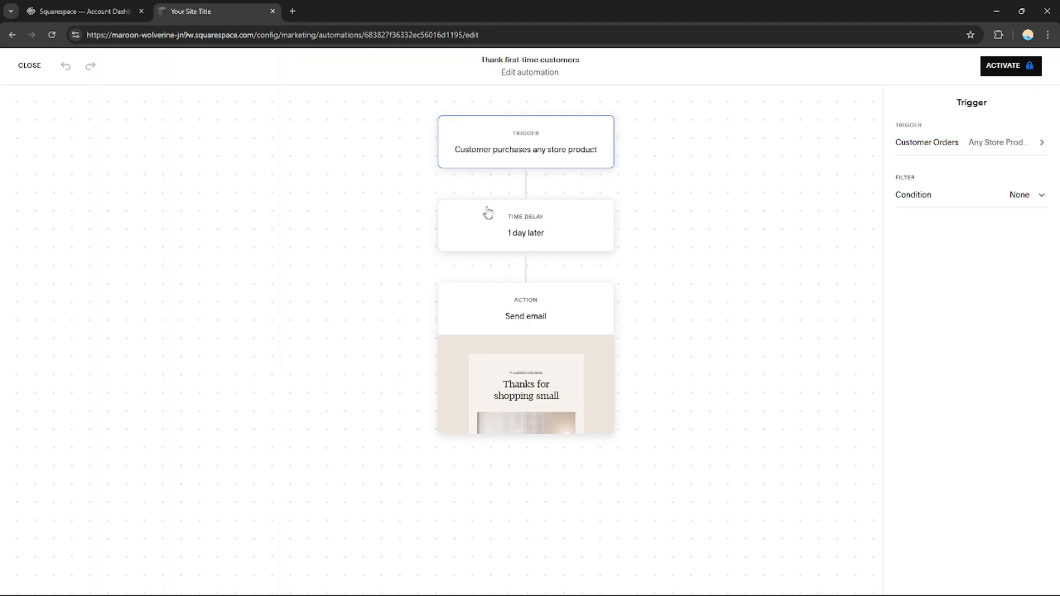
# Check the Send email action and open the trigger's Customer Orders purchase settings.
pyautogui.click(534, 399)
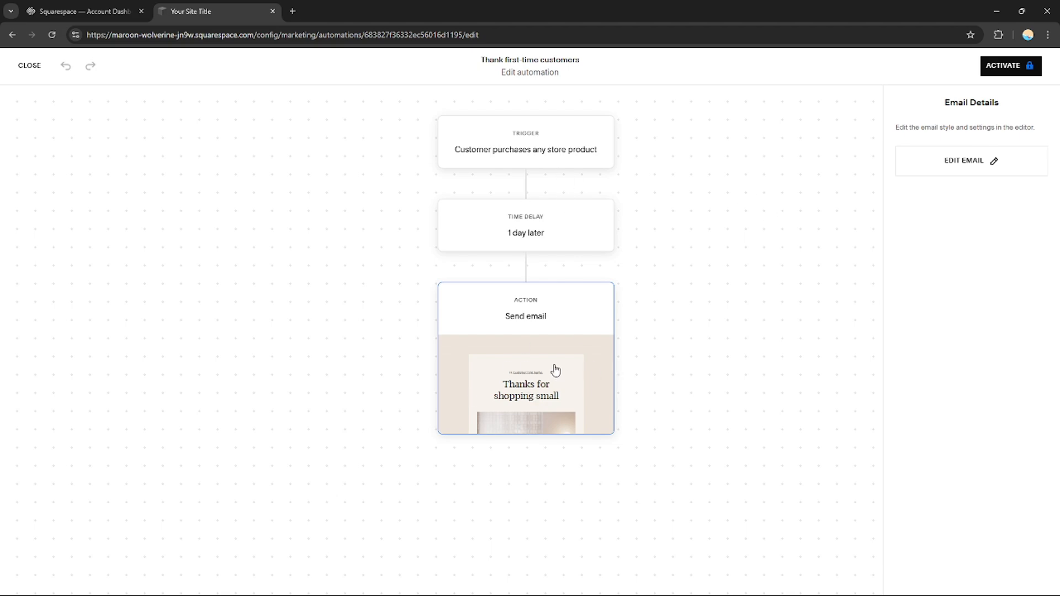
pyautogui.click(552, 133)
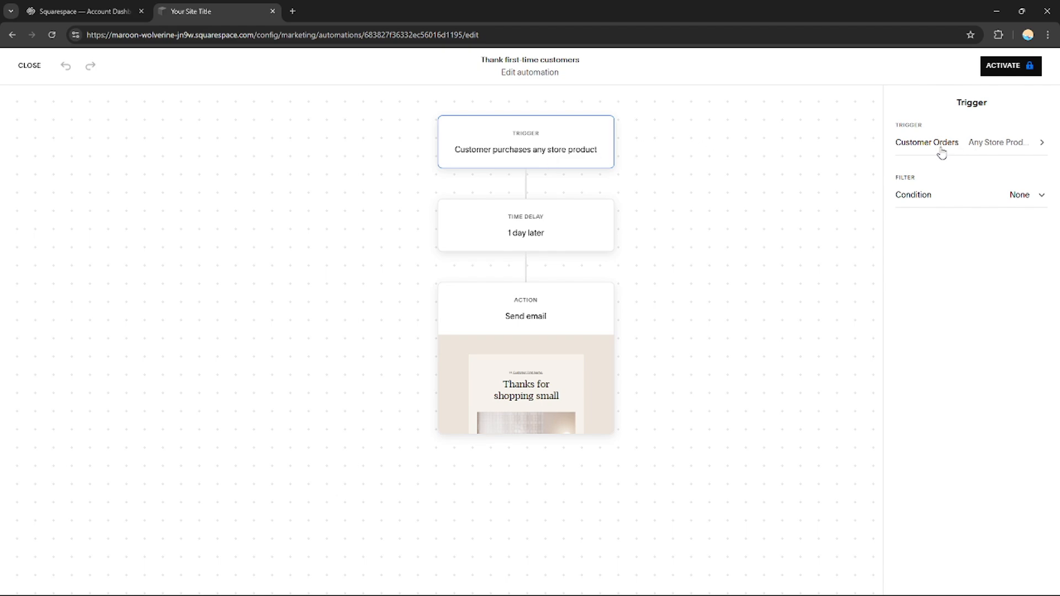
pyautogui.click(1023, 146)
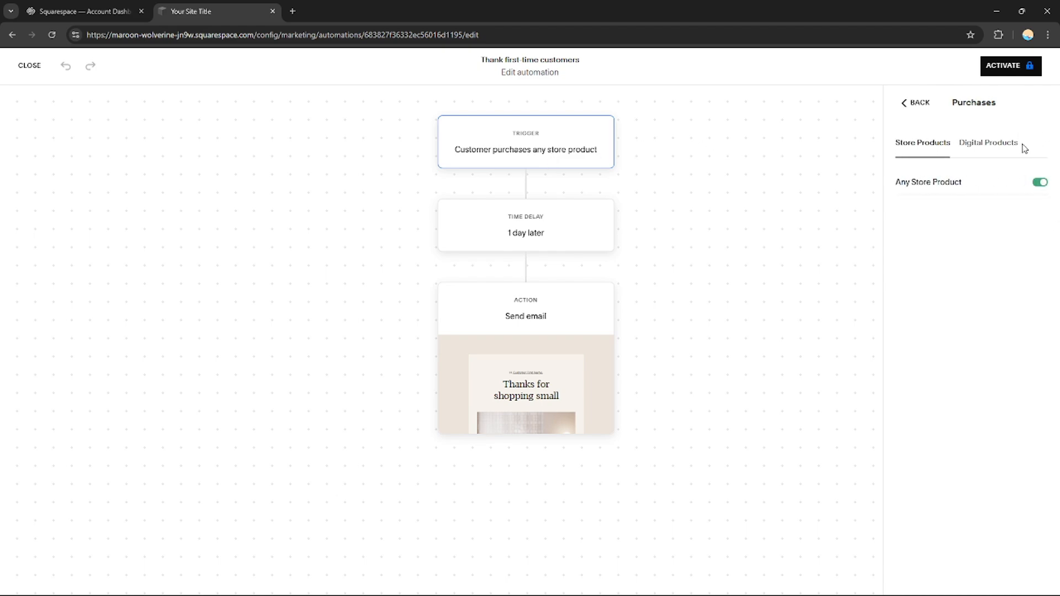
# Compare the trigger's store and digital product options and turn Any Store Product back on.
pyautogui.click(999, 144)
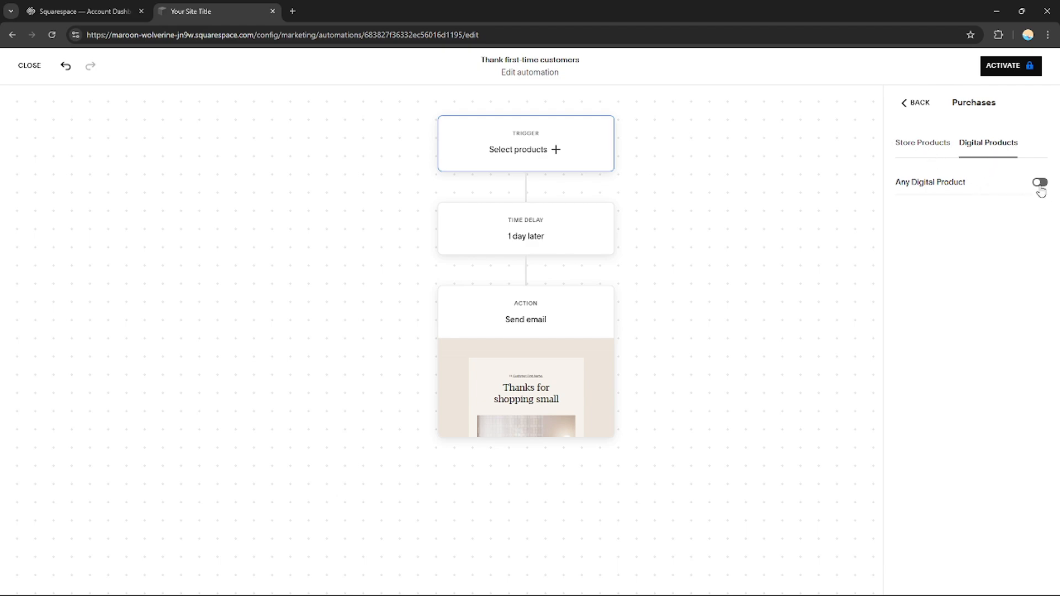
pyautogui.click(911, 146)
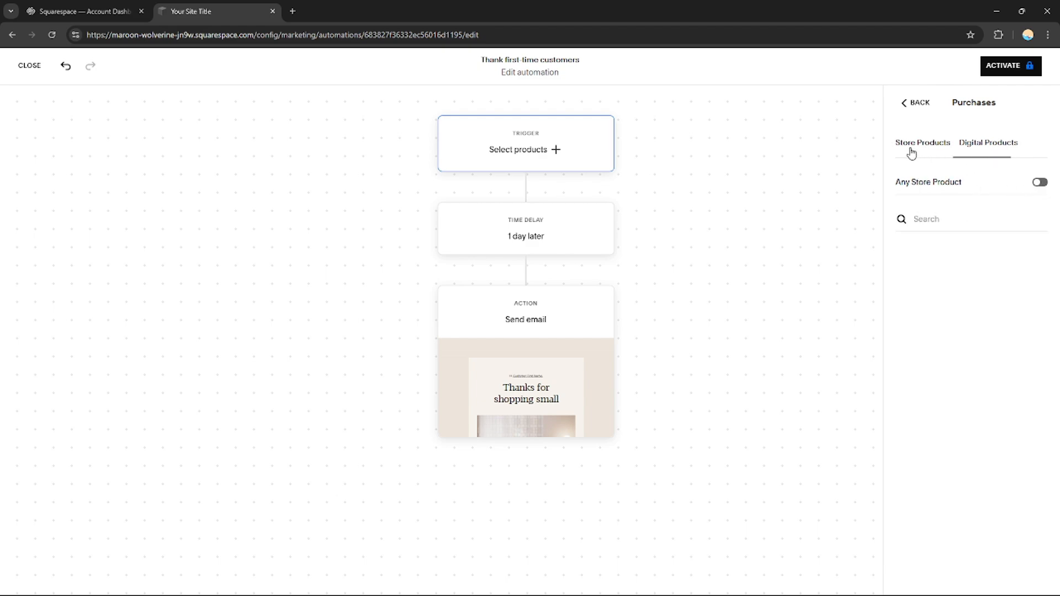
pyautogui.click(1001, 153)
pyautogui.click(938, 144)
pyautogui.click(1038, 182)
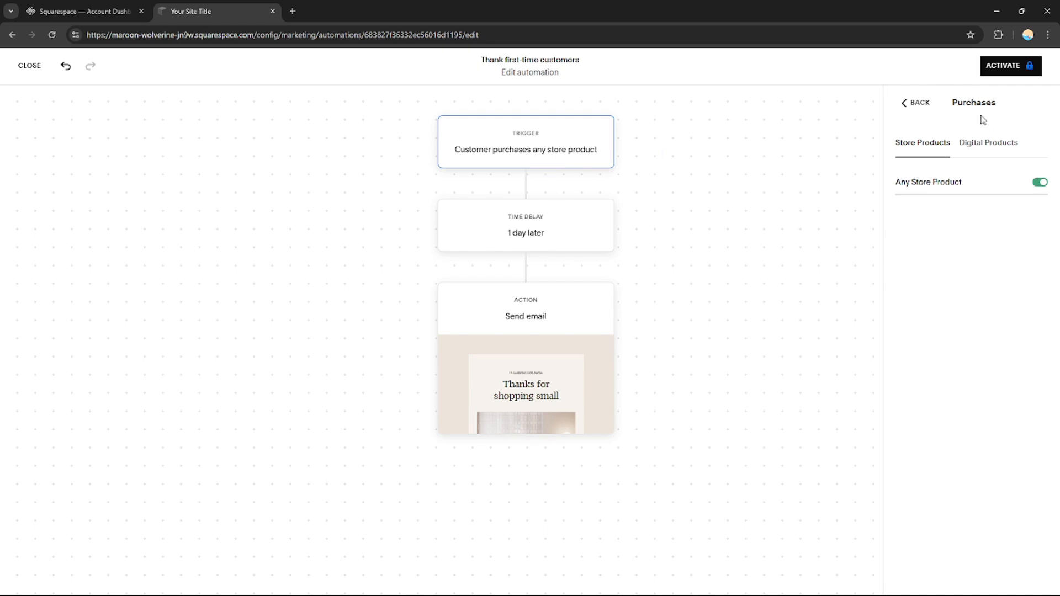
# Set the trigger to purchases of Any Digital Product and return to the trigger settings.
pyautogui.click(982, 142)
pyautogui.click(1038, 182)
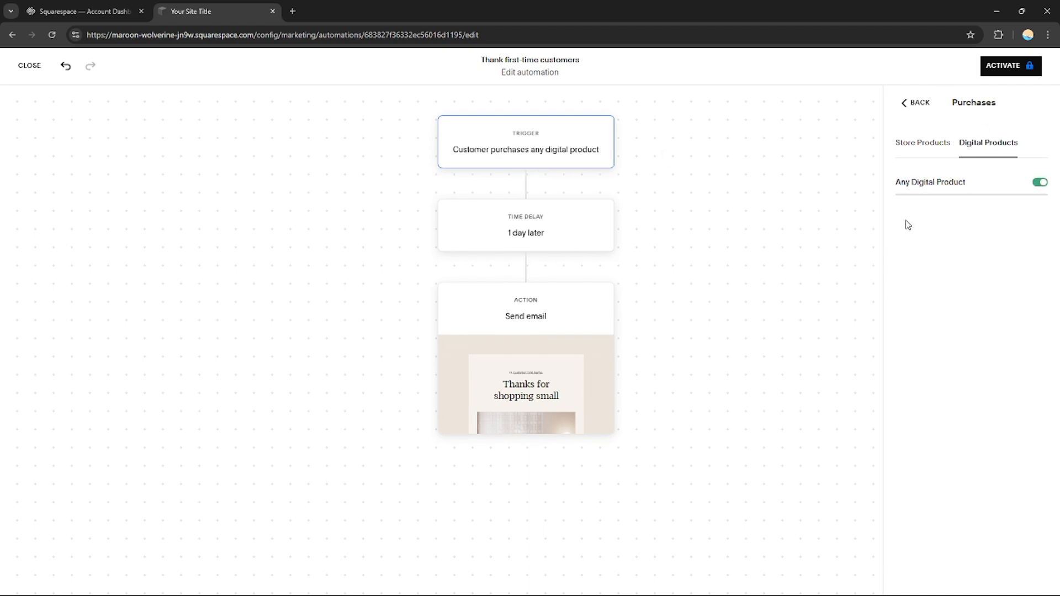
pyautogui.click(918, 103)
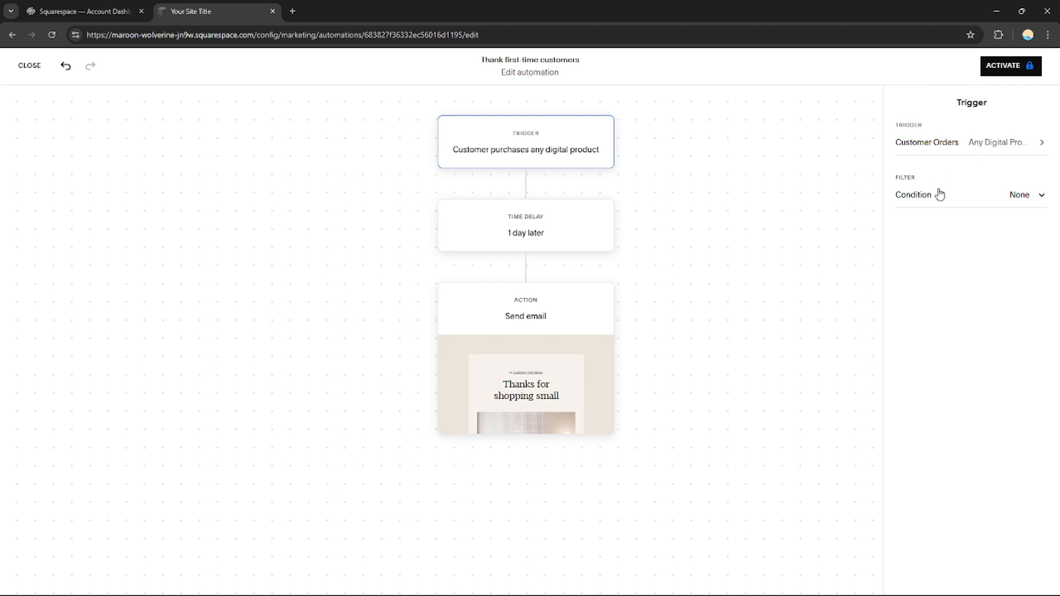
# Try the Total Order Count filter condition on the trigger and switch it to Total Amount Spent.
pyautogui.click(979, 200)
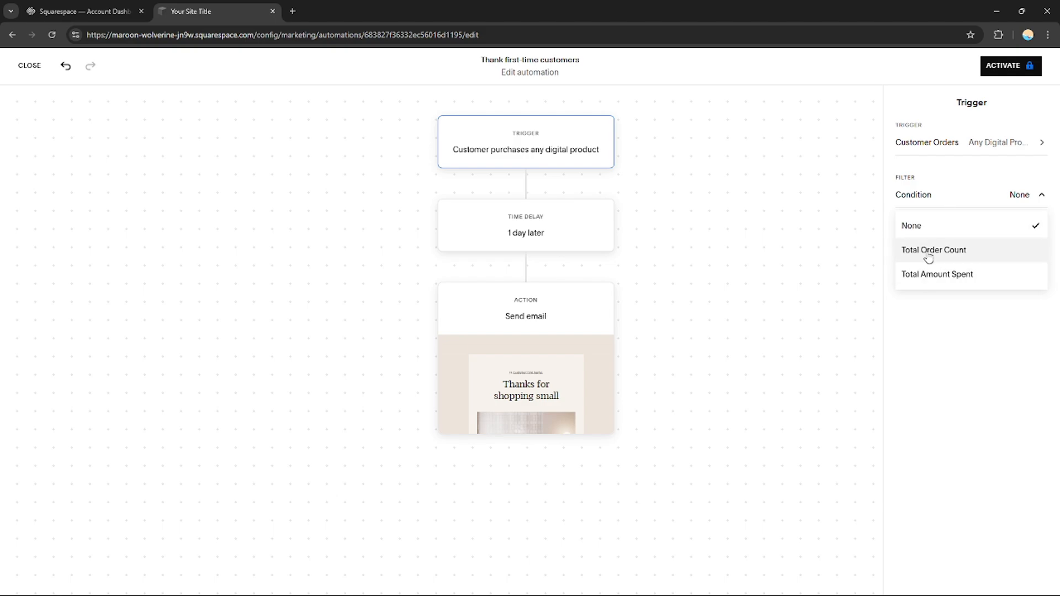
pyautogui.click(956, 258)
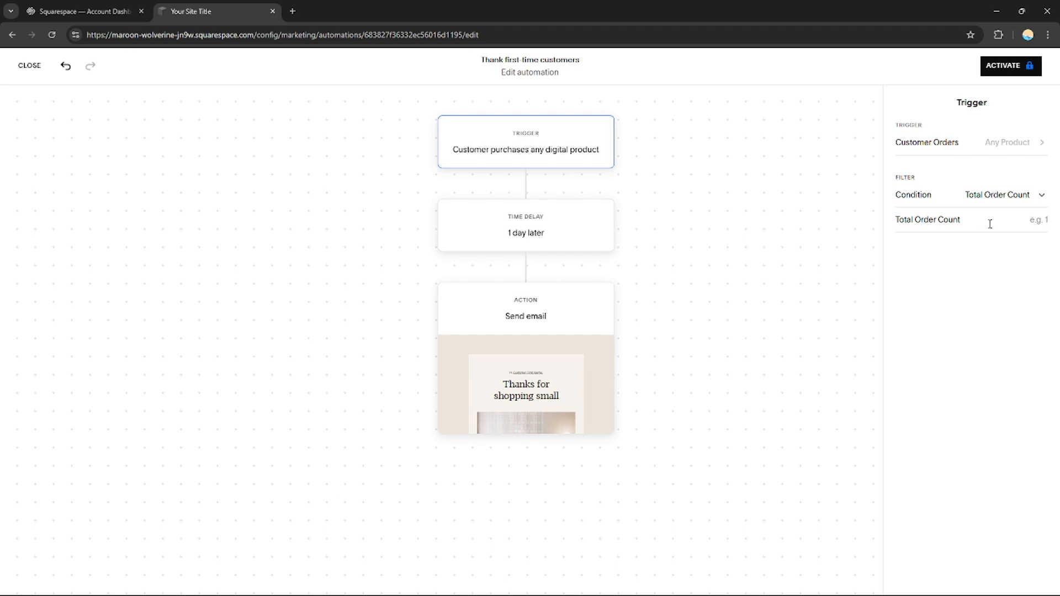
pyautogui.click(993, 198)
pyautogui.click(969, 273)
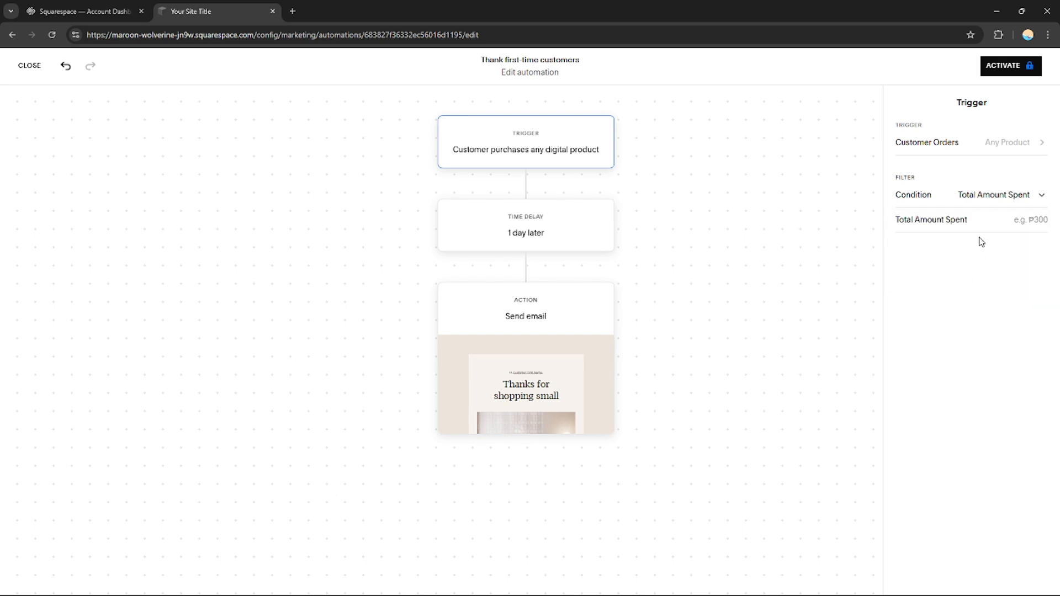
pyautogui.click(1012, 205)
pyautogui.click(1012, 203)
# Set the automation's time delay to No delay, trying the Custom delay option along the way.
pyautogui.click(548, 235)
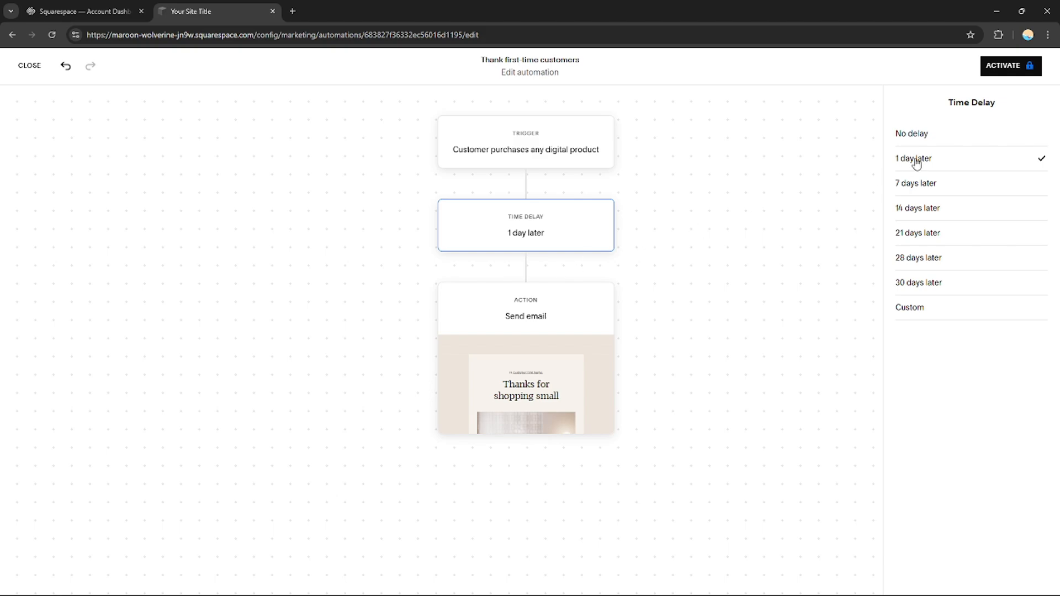
pyautogui.click(927, 133)
pyautogui.click(914, 313)
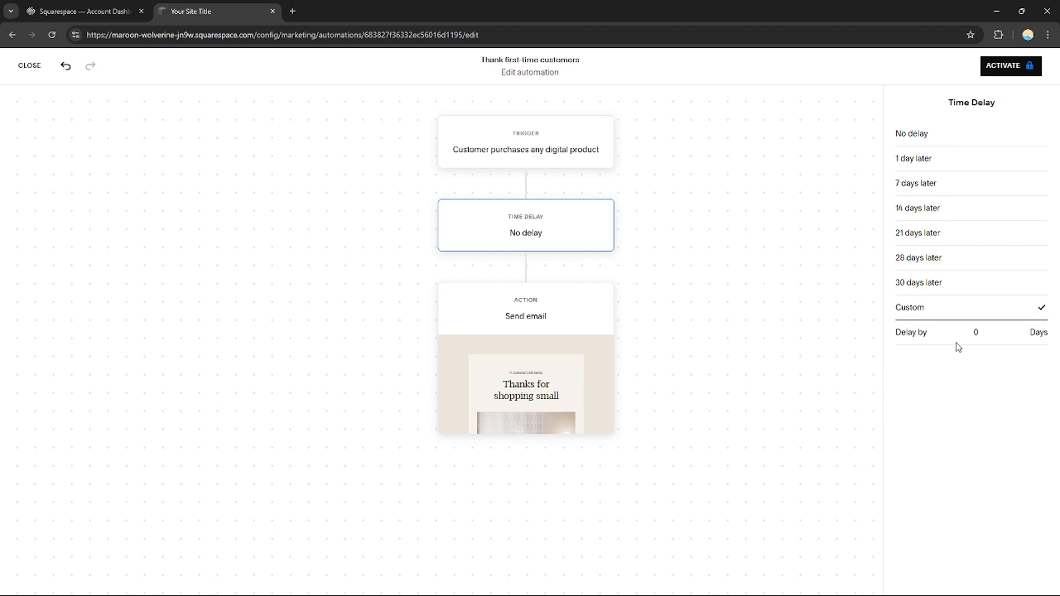
pyautogui.click(957, 332)
pyautogui.moveTo(985, 335); pyautogui.dragTo(972, 335)
pyautogui.click(933, 134)
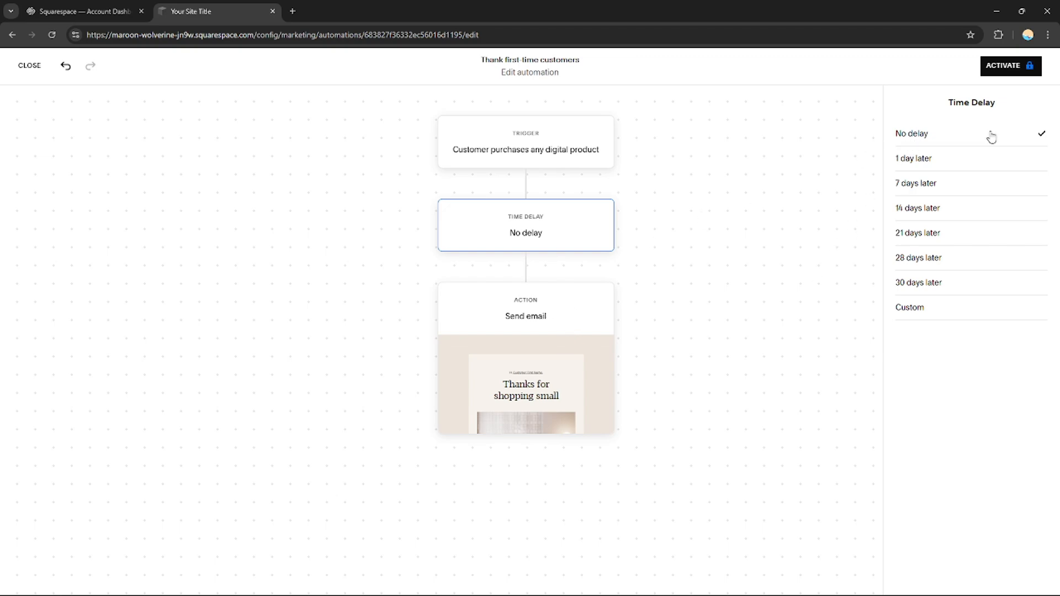
# Open the Send email action's thank-you message in the email editor.
pyautogui.click(543, 306)
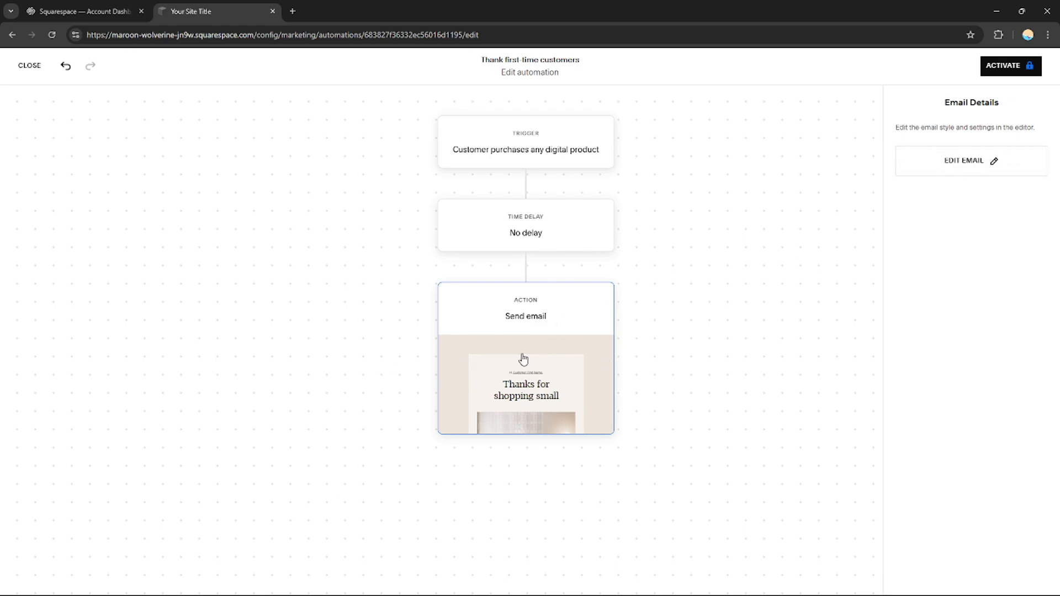
pyautogui.click(962, 166)
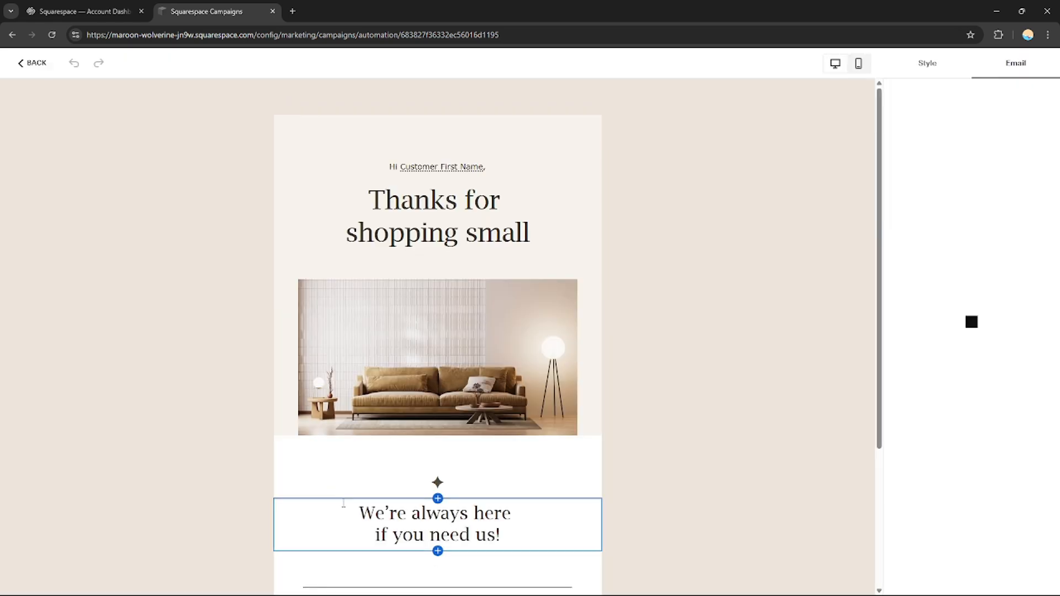
pyautogui.moveTo(879, 127)
pyautogui.mouseDown()
pyautogui.moveTo(875, 221)
pyautogui.moveTo(849, 228)
pyautogui.moveTo(879, 122)
pyautogui.mouseUp()
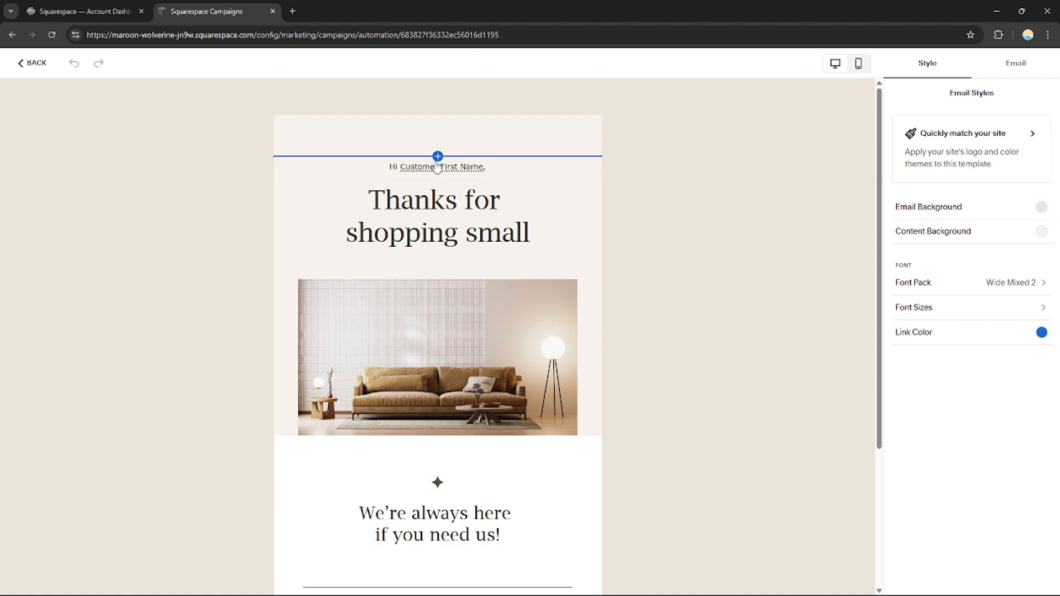
# Delete the "Hi Customer First Name," greeting text above the "Thanks for shopping small" heading.
pyautogui.click(464, 167)
pyautogui.click(493, 168)
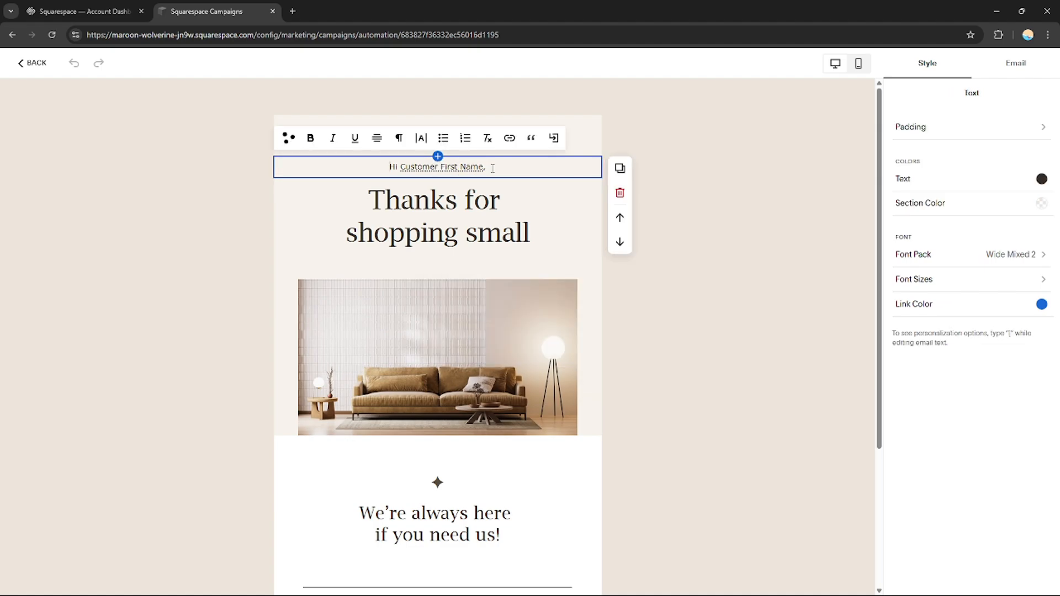
pyautogui.tripleClick(487, 166)
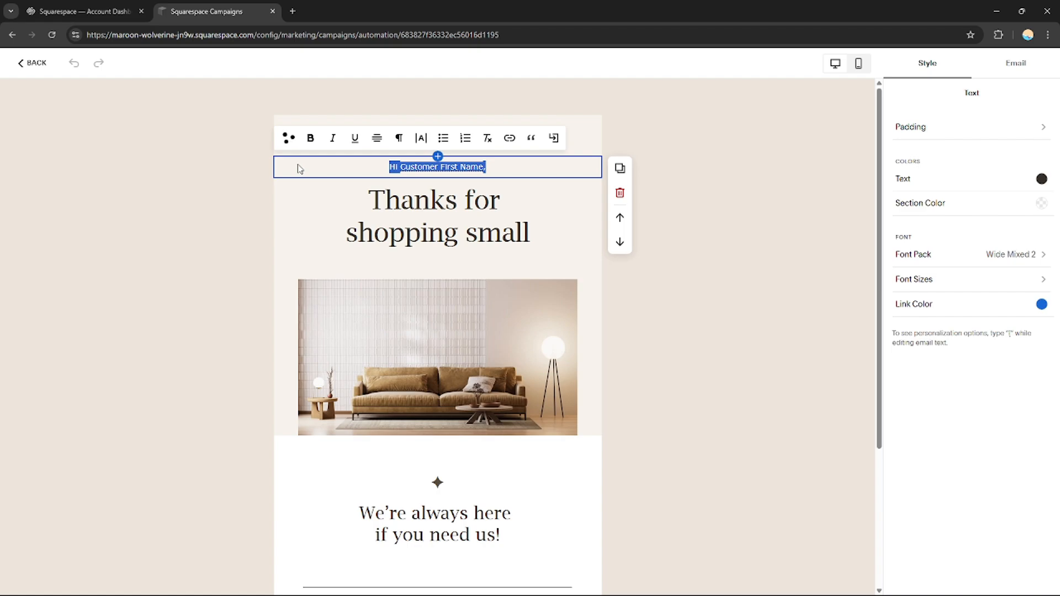
pyautogui.press('BackSpace')
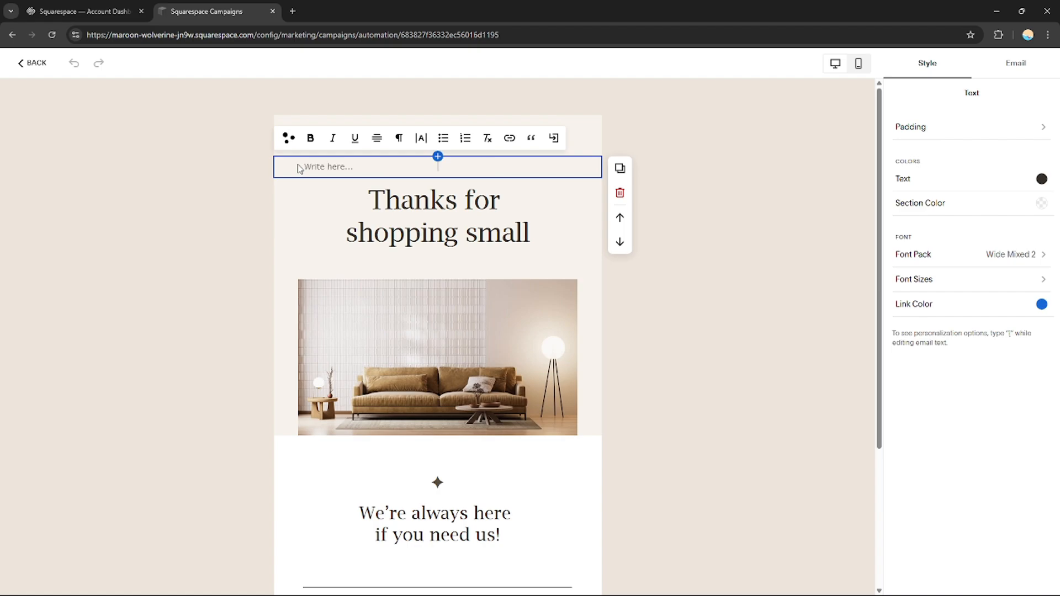
pyautogui.click(534, 242)
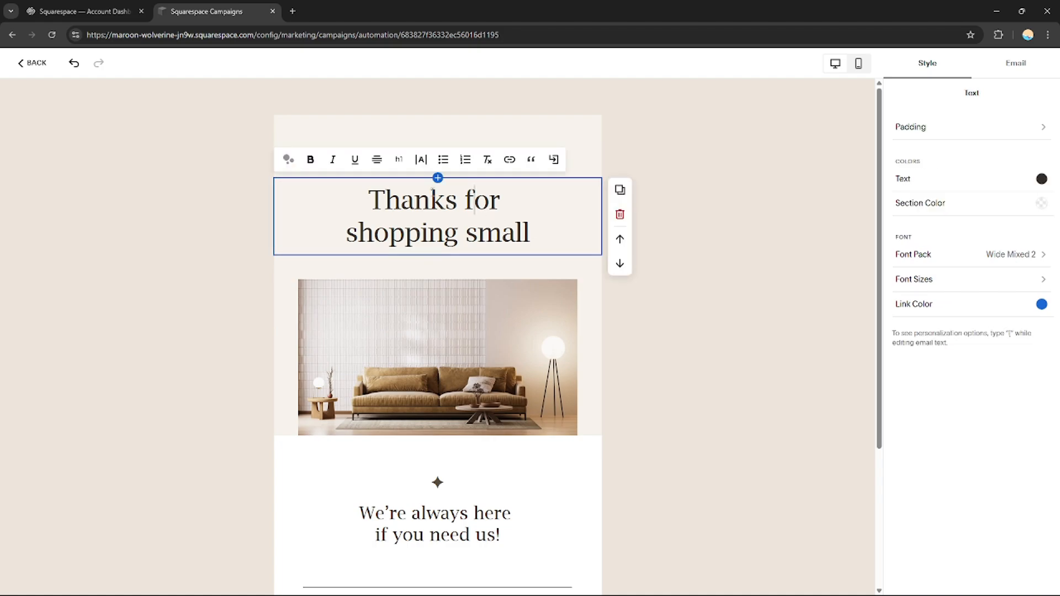
# Examine the email's Contact, Shop and About text blocks and their style options.
pyautogui.click(220, 159)
pyautogui.click(359, 164)
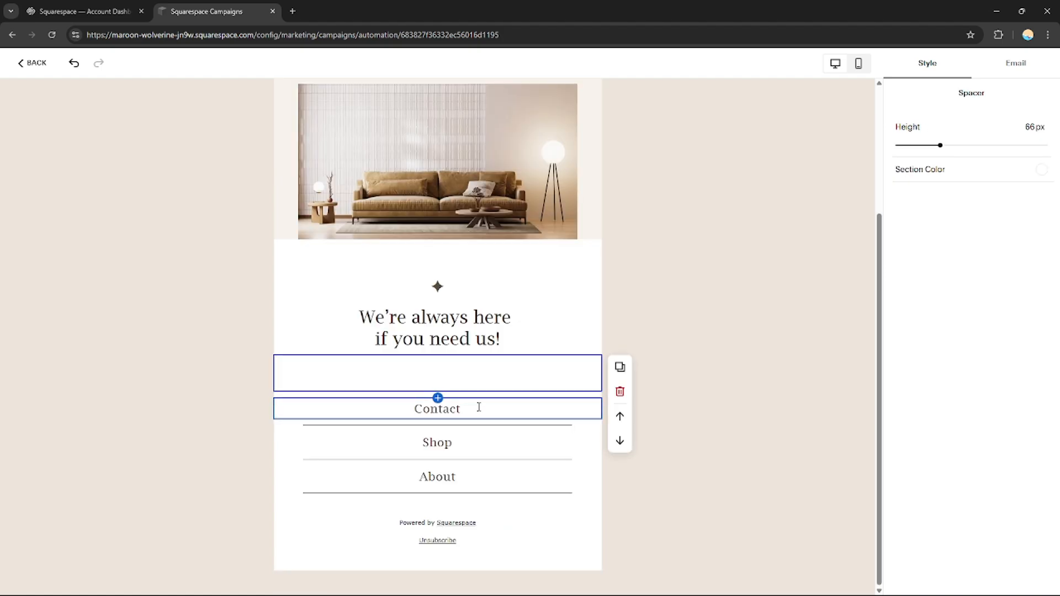
pyautogui.click(479, 407)
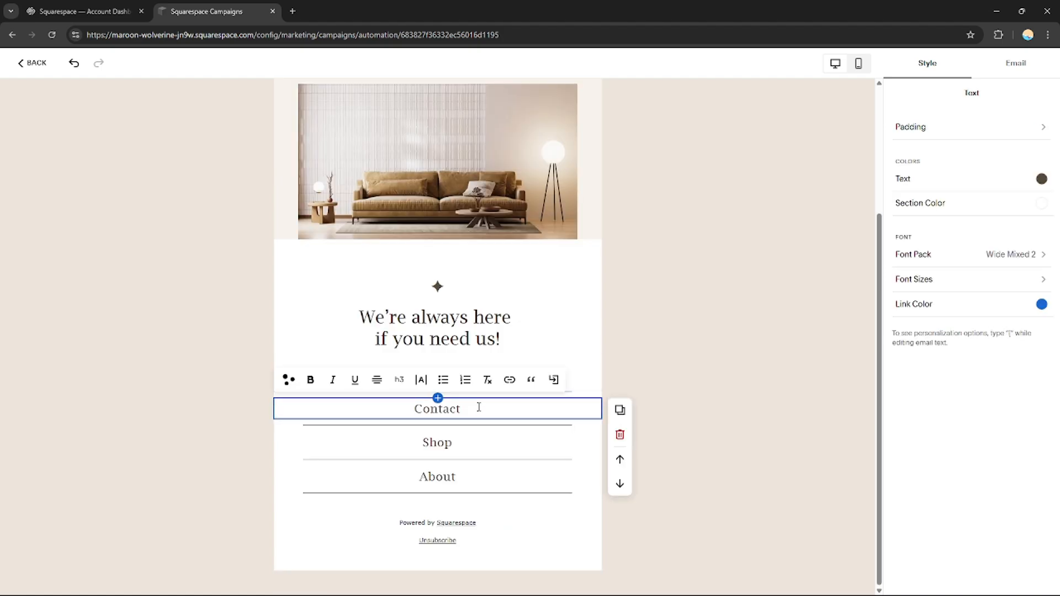
pyautogui.click(489, 443)
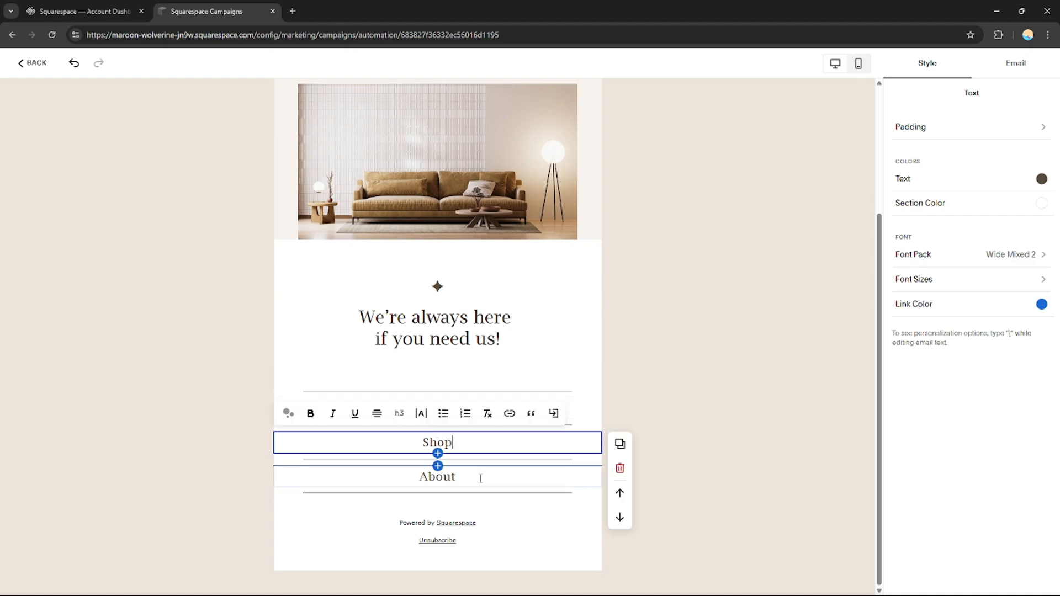
pyautogui.click(480, 478)
pyautogui.click(481, 408)
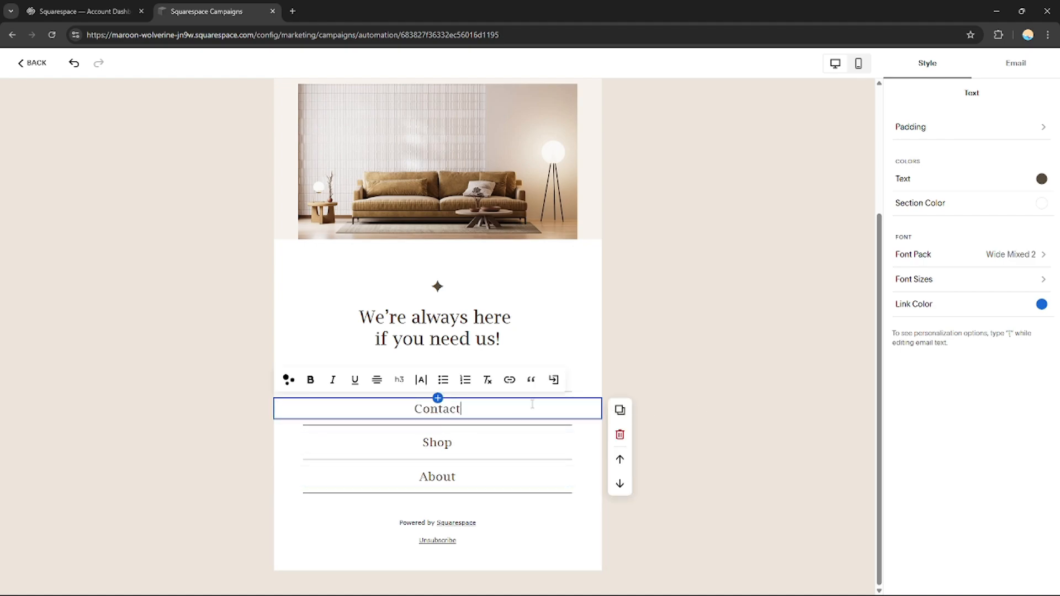
pyautogui.click(456, 442)
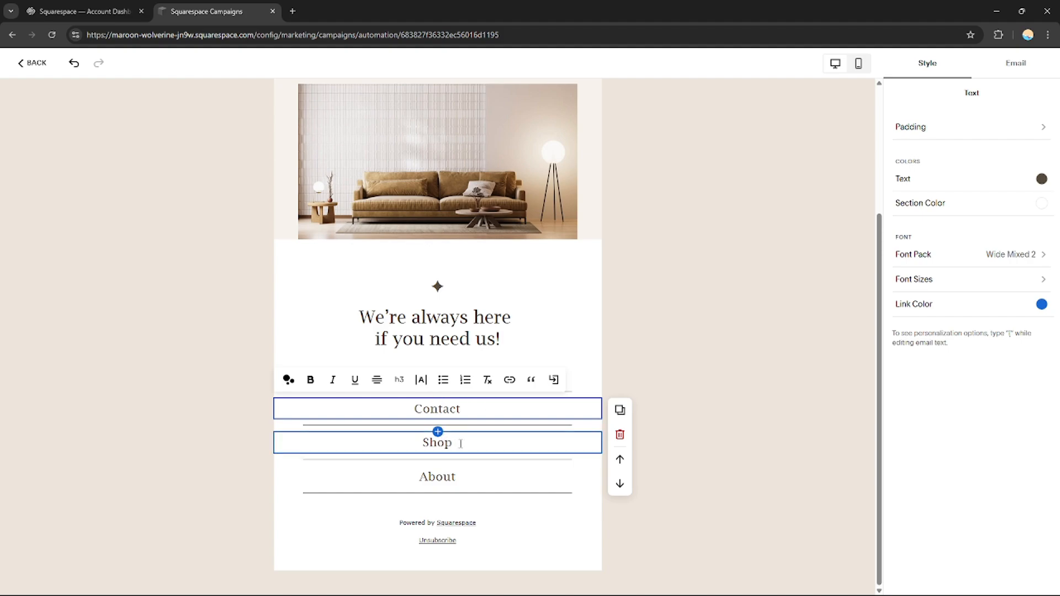
pyautogui.click(462, 479)
pyautogui.click(472, 409)
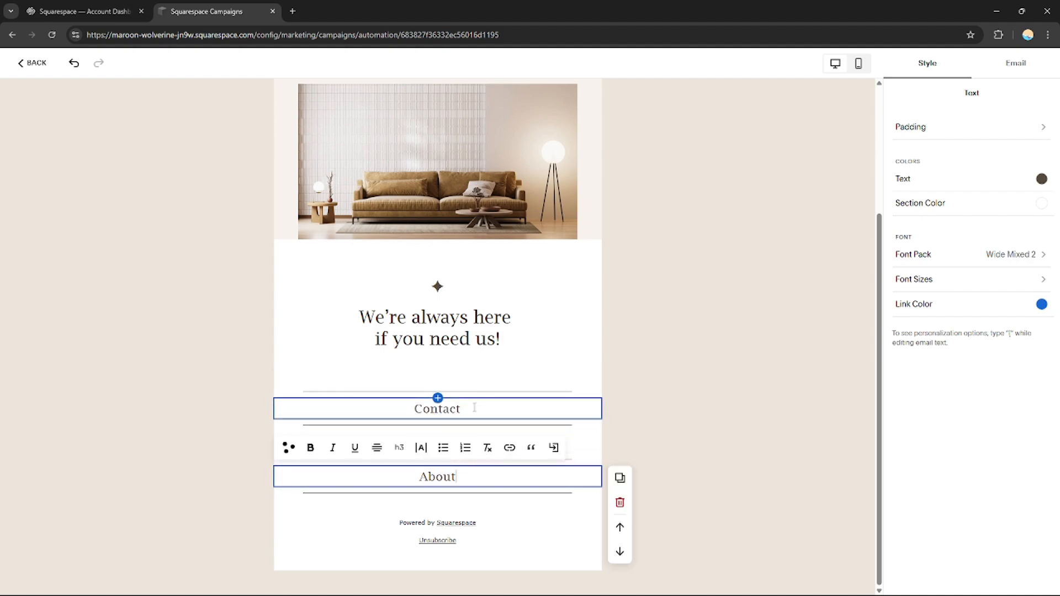
# Examine the "We're always here if you need us!" heading and look over the whole email layout.
pyautogui.click(879, 368)
pyautogui.click(528, 326)
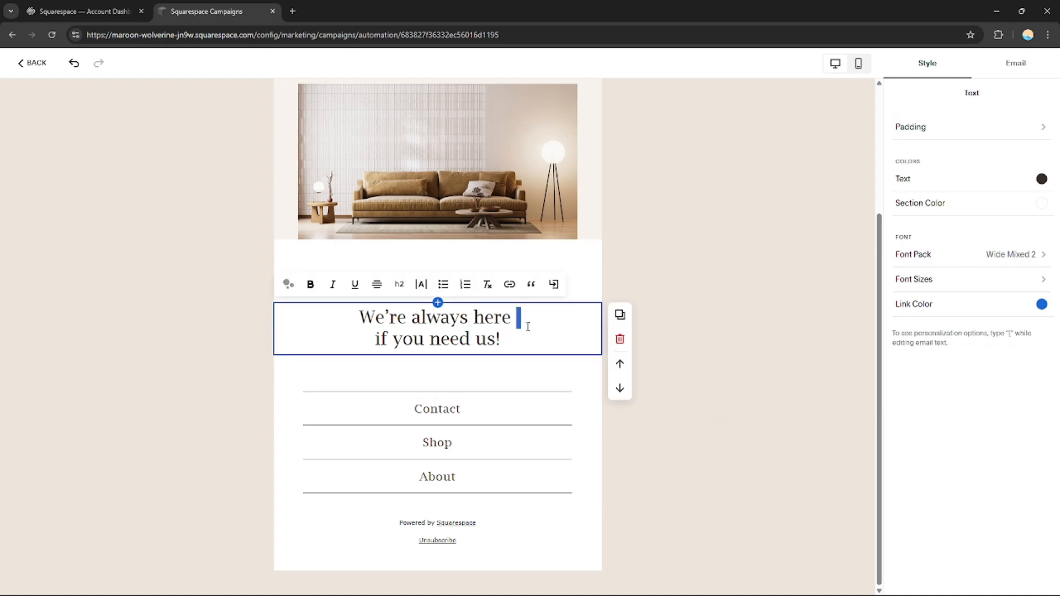
pyautogui.hotkey('ctrl', 'a')
pyautogui.click(852, 317)
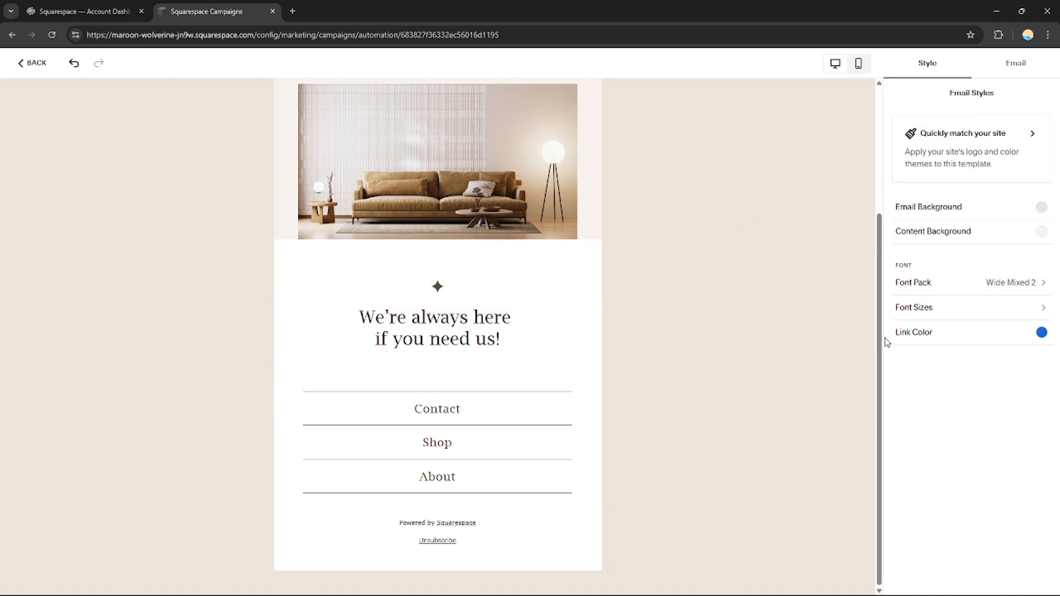
pyautogui.moveTo(882, 342); pyautogui.dragTo(883, 246)
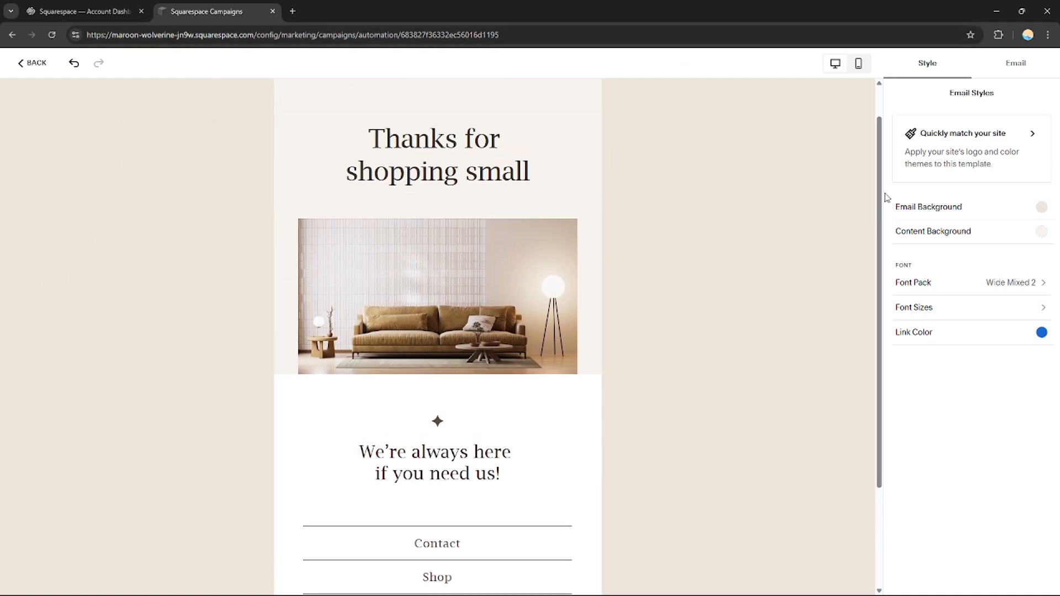
pyautogui.moveTo(882, 200); pyautogui.dragTo(881, 297)
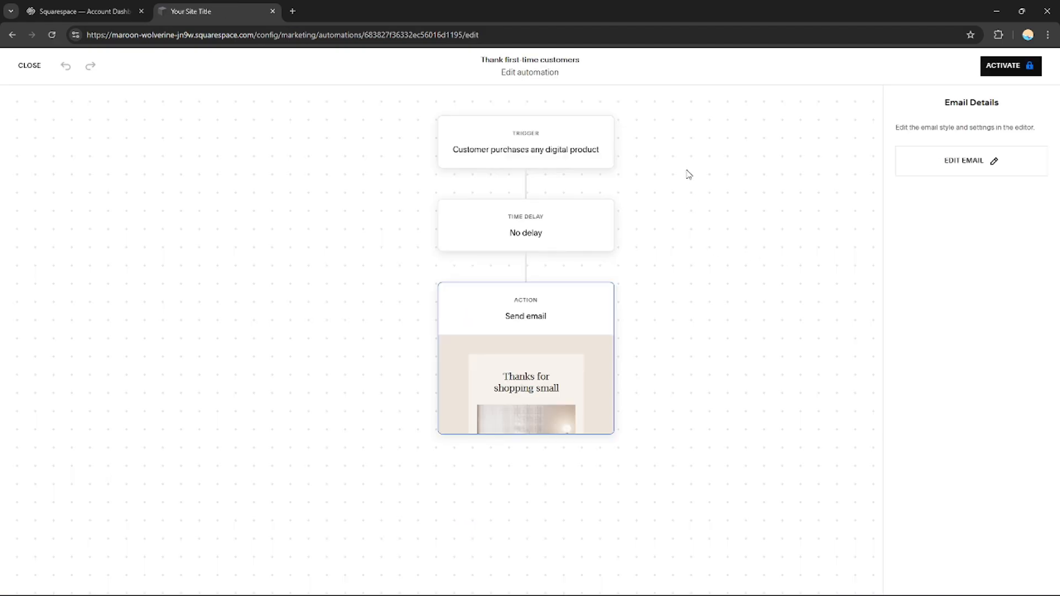
# Try to activate the automation, view the campaign plan upgrade, and leave without selecting a plan.
pyautogui.click(1007, 67)
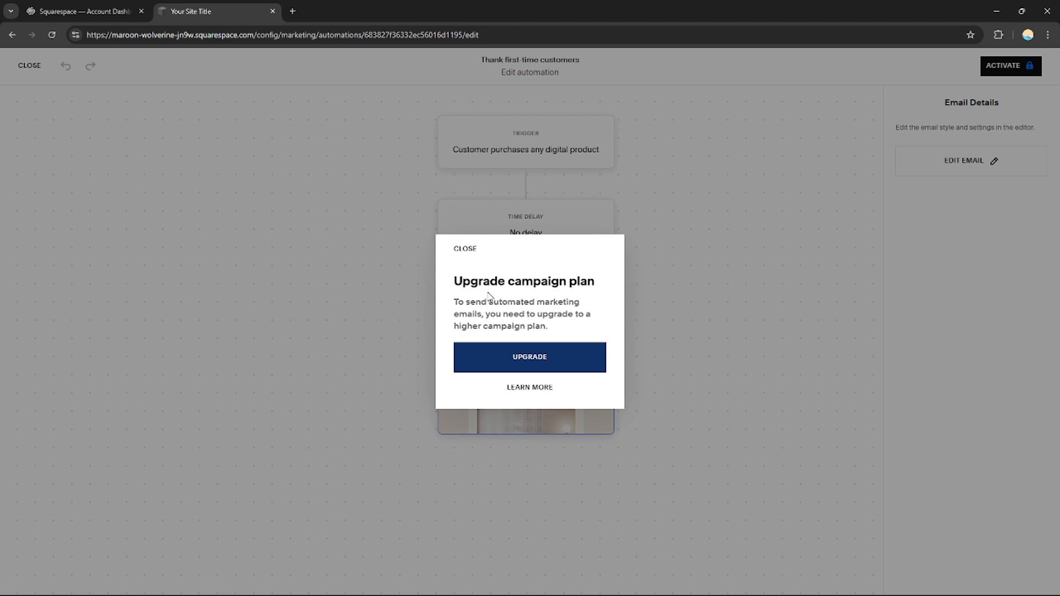
pyautogui.click(567, 367)
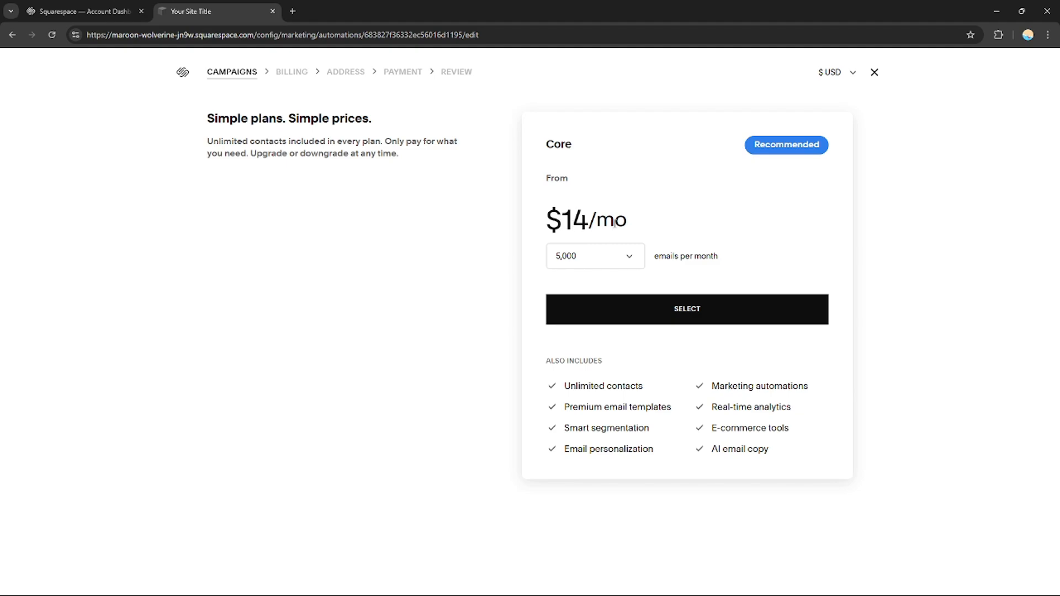
pyautogui.click(5, 42)
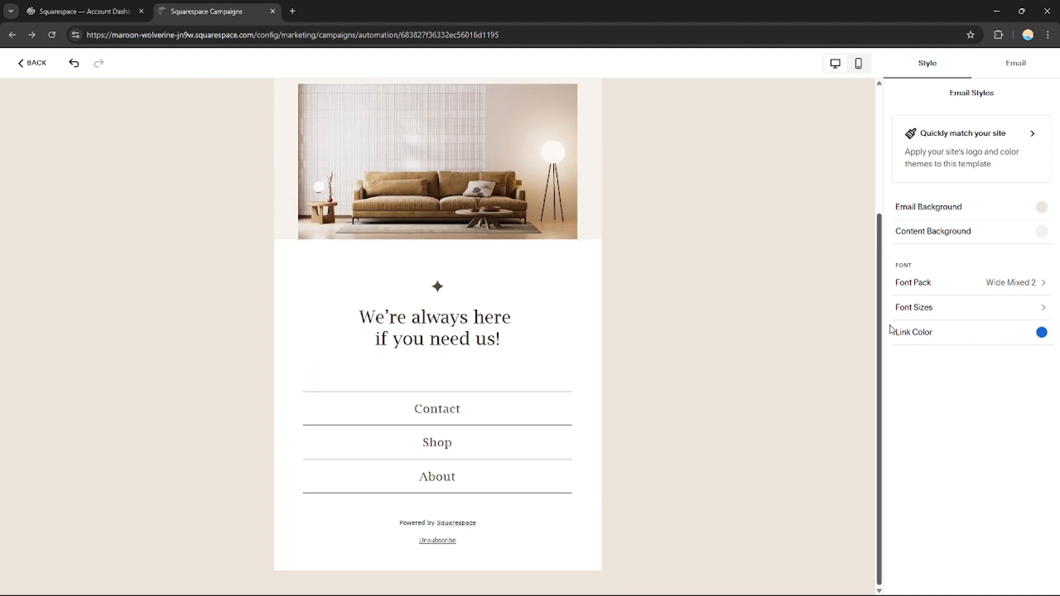
pyautogui.click(32, 69)
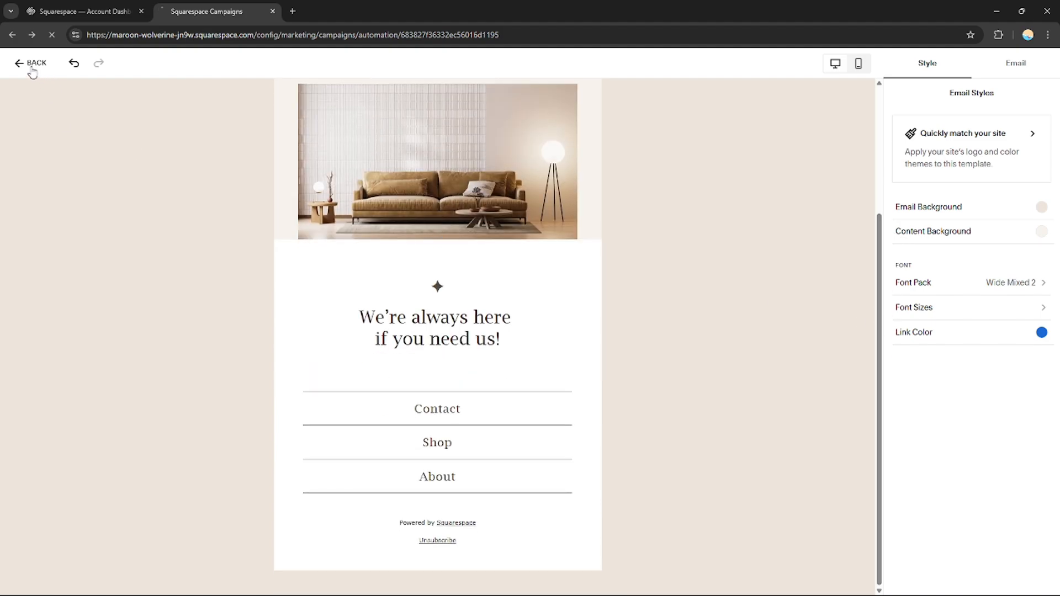